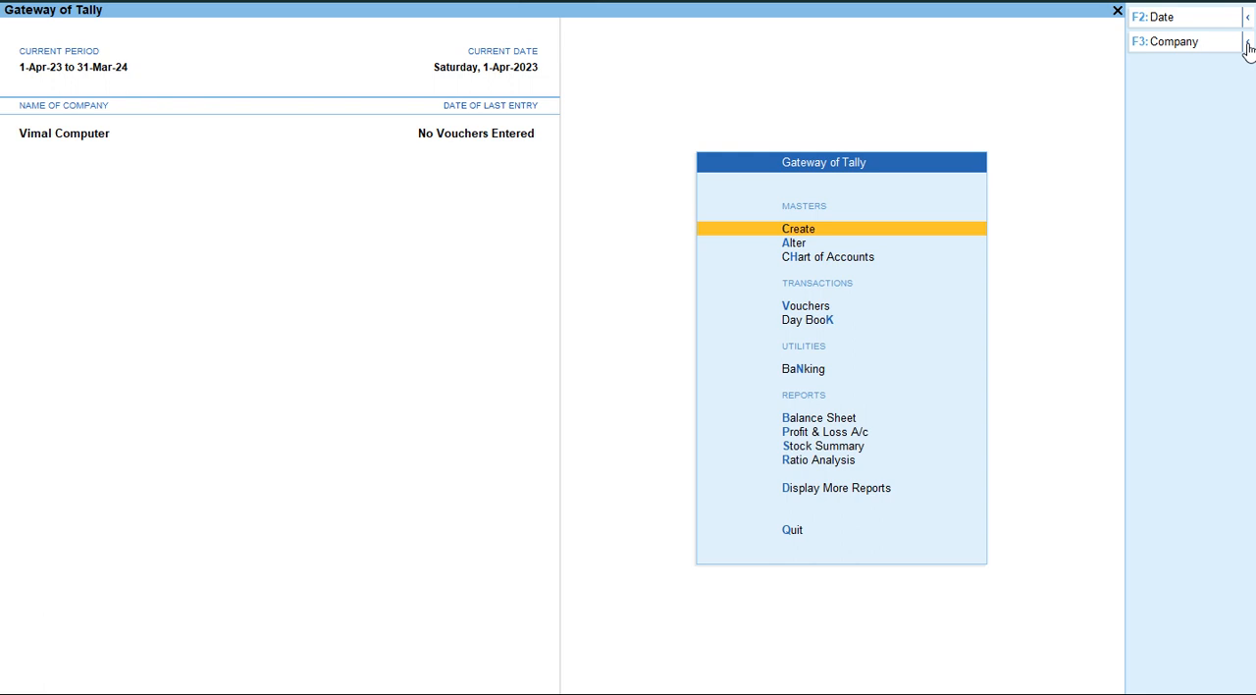
Examine the create, alter, select and shut options in the Change Company list and choose Vimal Computer.
{"action": "left_click", "coordinate": [1247, 44]}
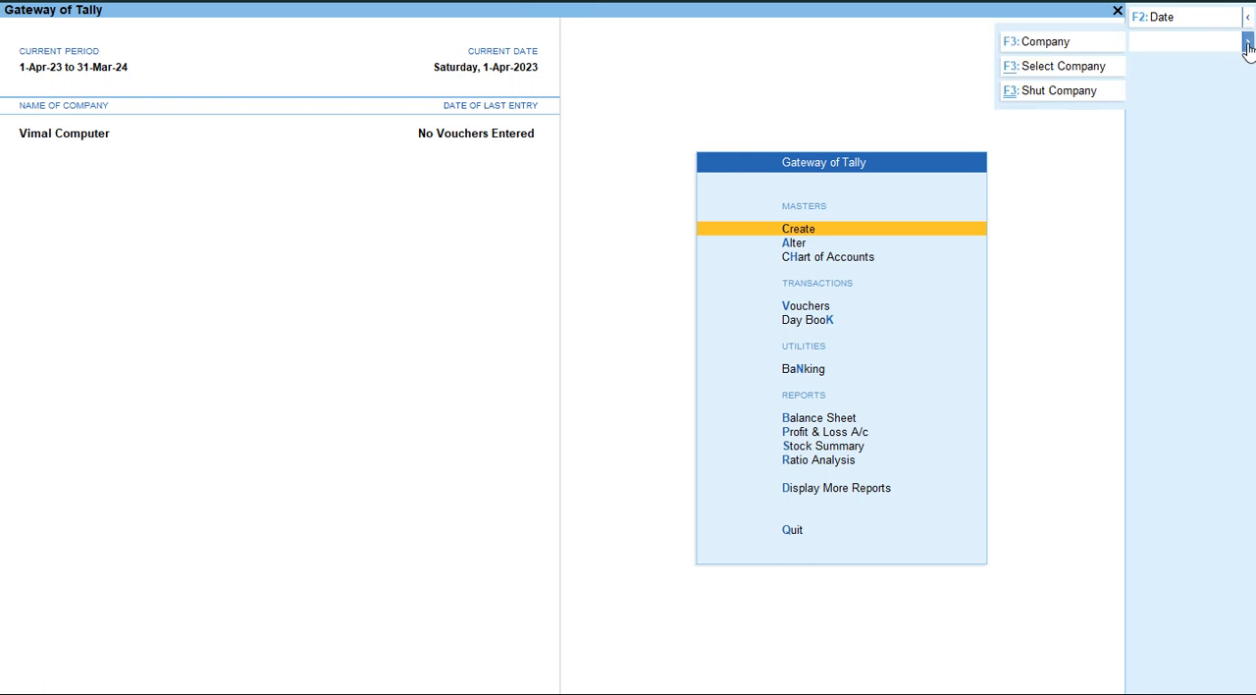
{"action": "left_click", "coordinate": [1040, 45]}
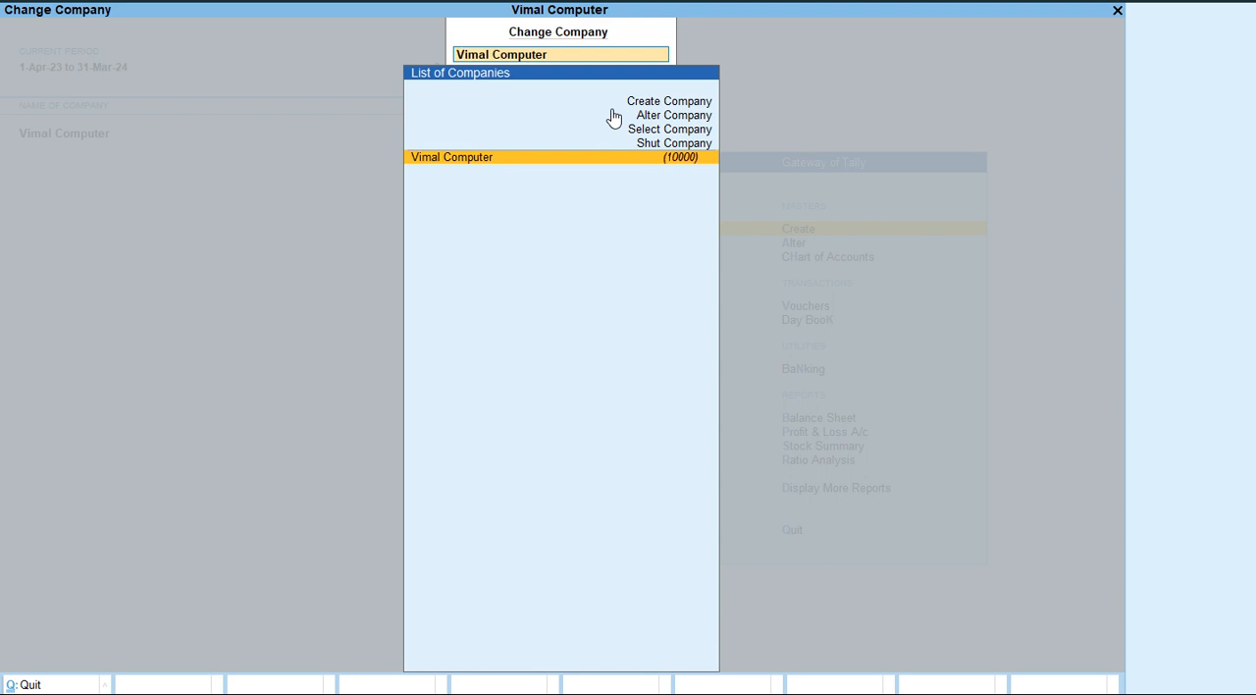
{"action": "key", "text": "Up"}
{"action": "key", "text": "Up"}
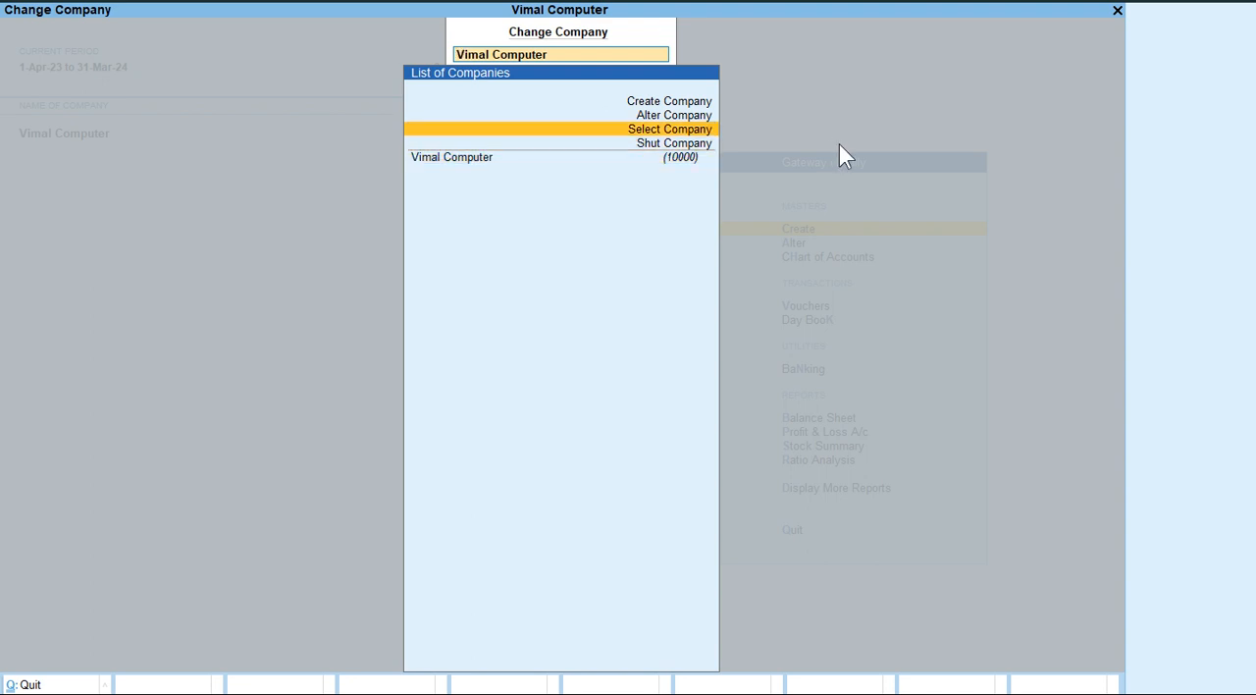
{"action": "key", "text": "Up"}
{"action": "key", "text": "Up"}
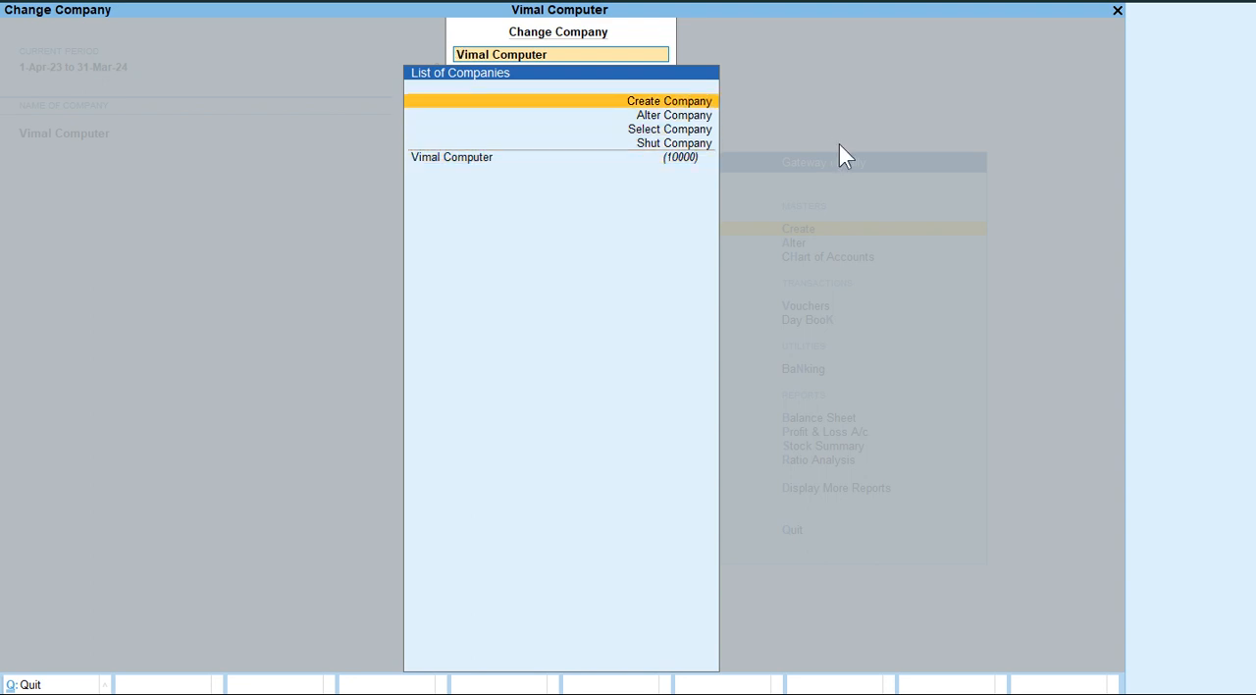
{"action": "key", "text": "Down"}
{"action": "key", "text": "Down"}
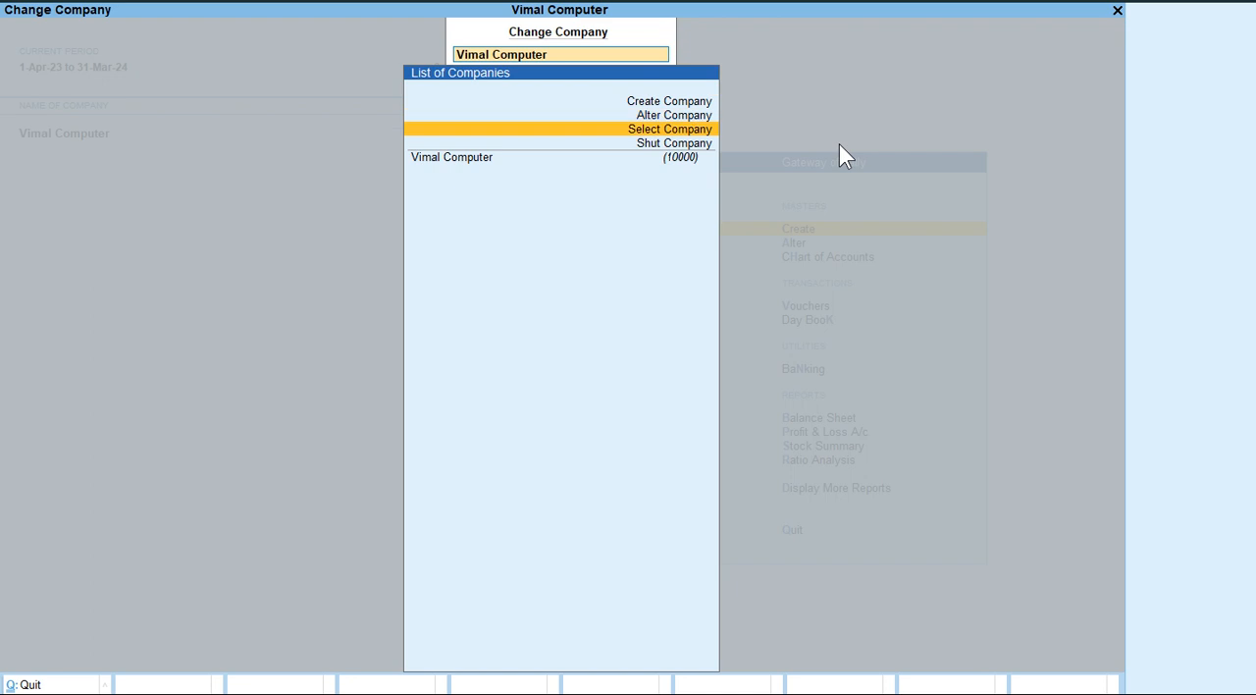
{"action": "key", "text": "Down"}
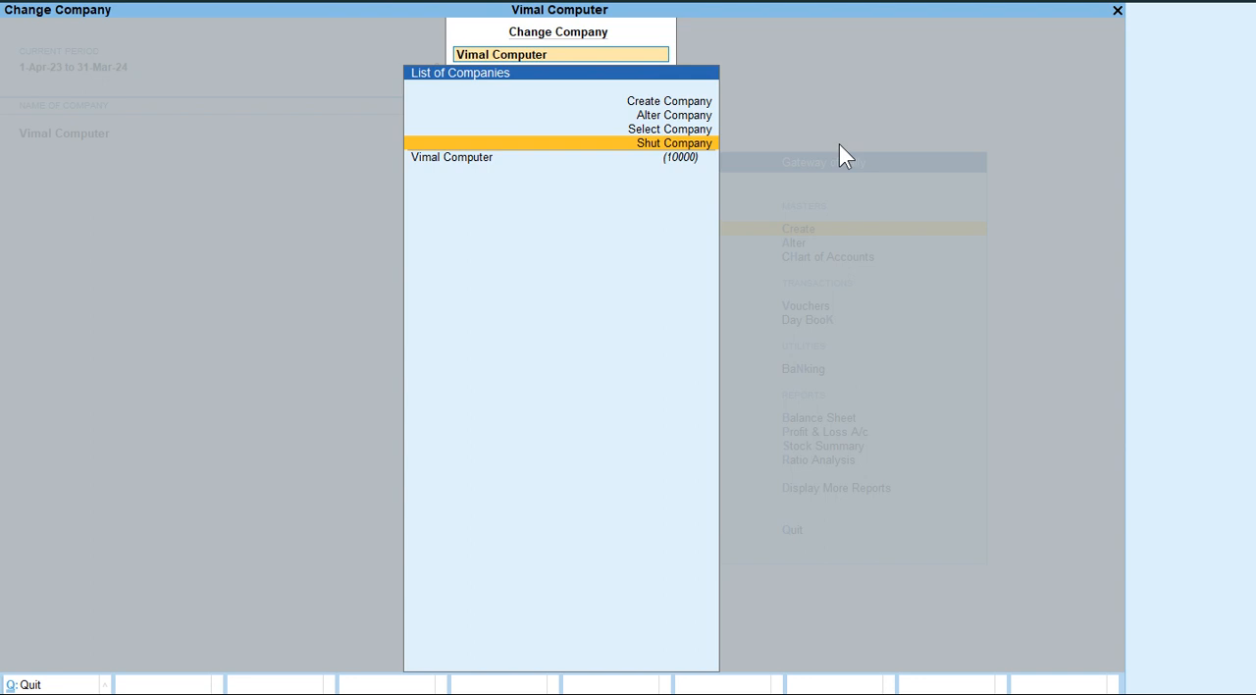
{"action": "key", "text": "Down"}
{"action": "key", "text": "Return"}
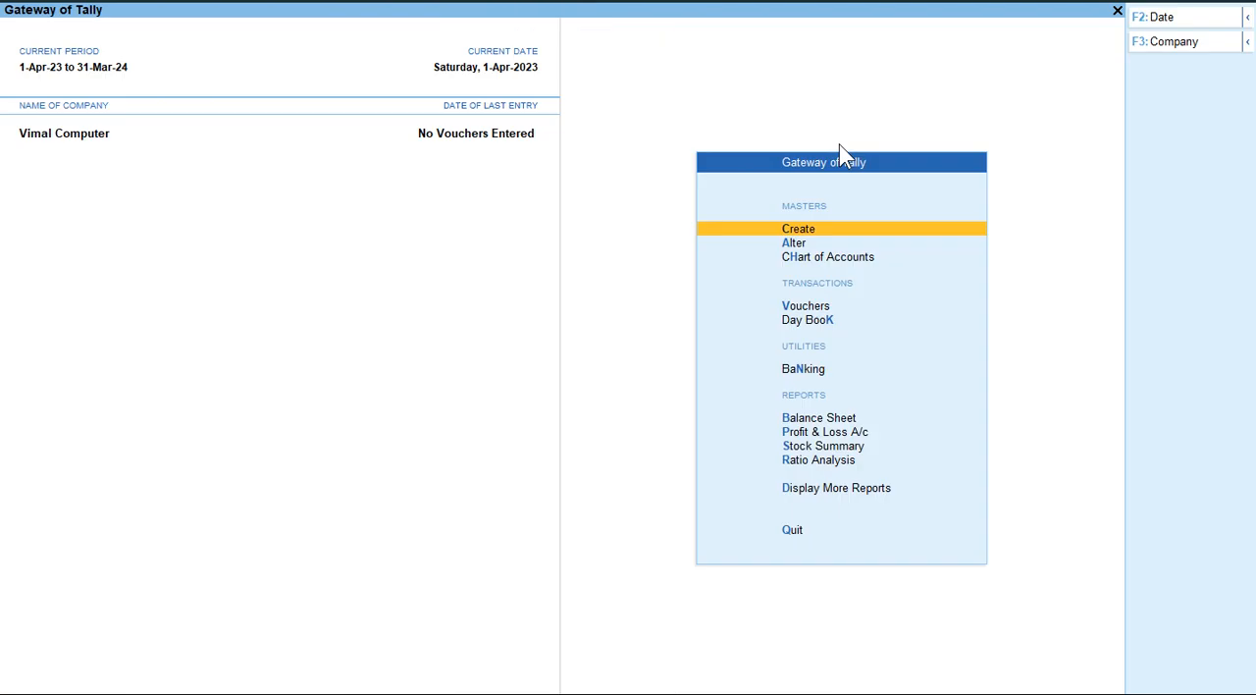
Examine the create, remote company, specify path and select from drive options offered by Select Company, and leave without choosing.
{"action": "left_click", "coordinate": [1246, 42]}
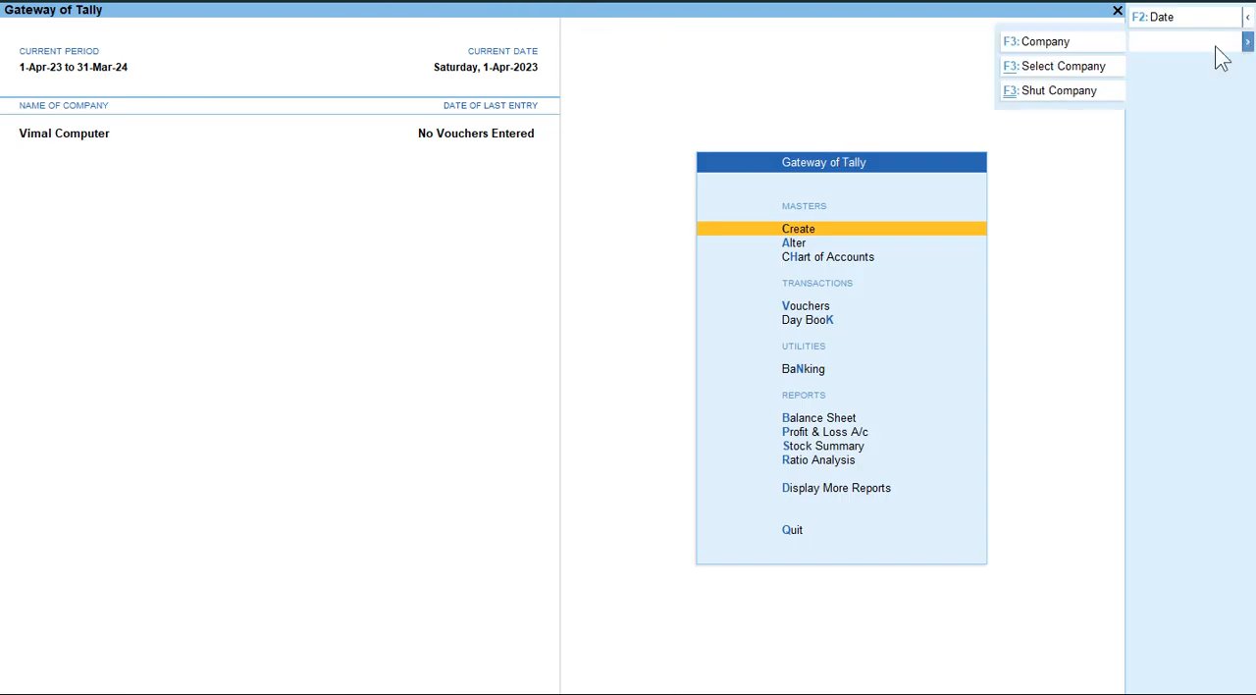
{"action": "left_click", "coordinate": [1038, 67]}
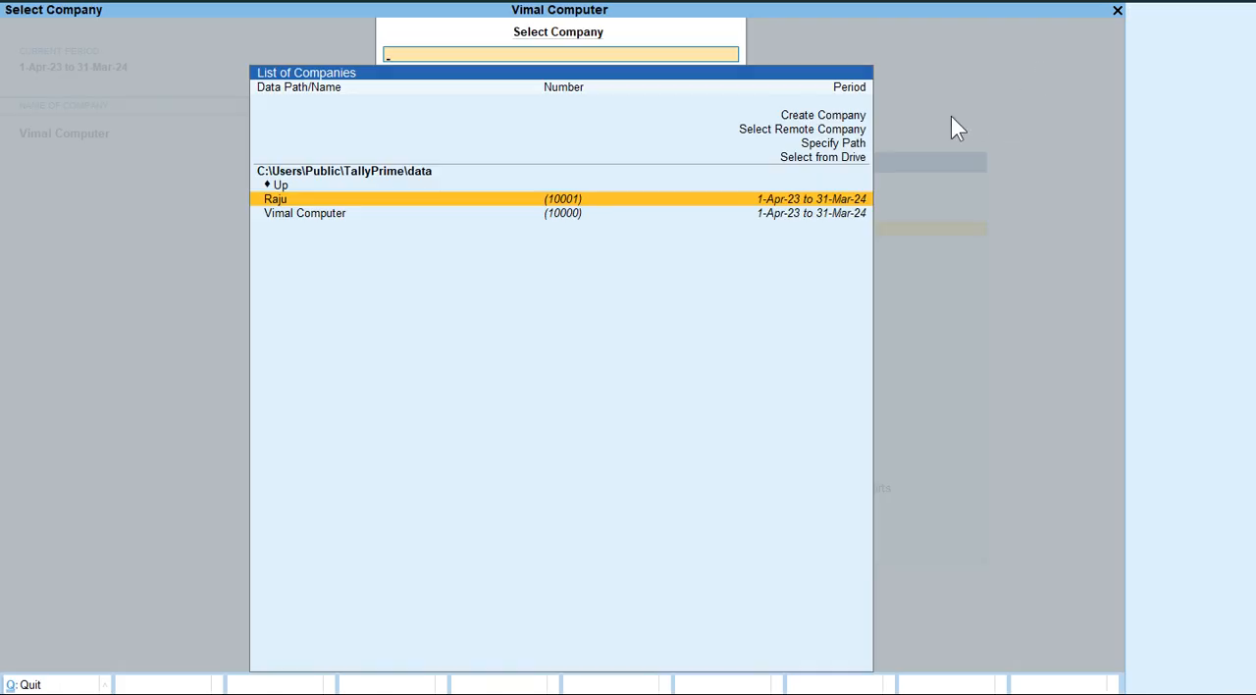
{"action": "key", "text": "Up"}
{"action": "key", "text": "Up"}
{"action": "key", "text": "Up"}
{"action": "key", "text": "Up"}
{"action": "key", "text": "Up"}
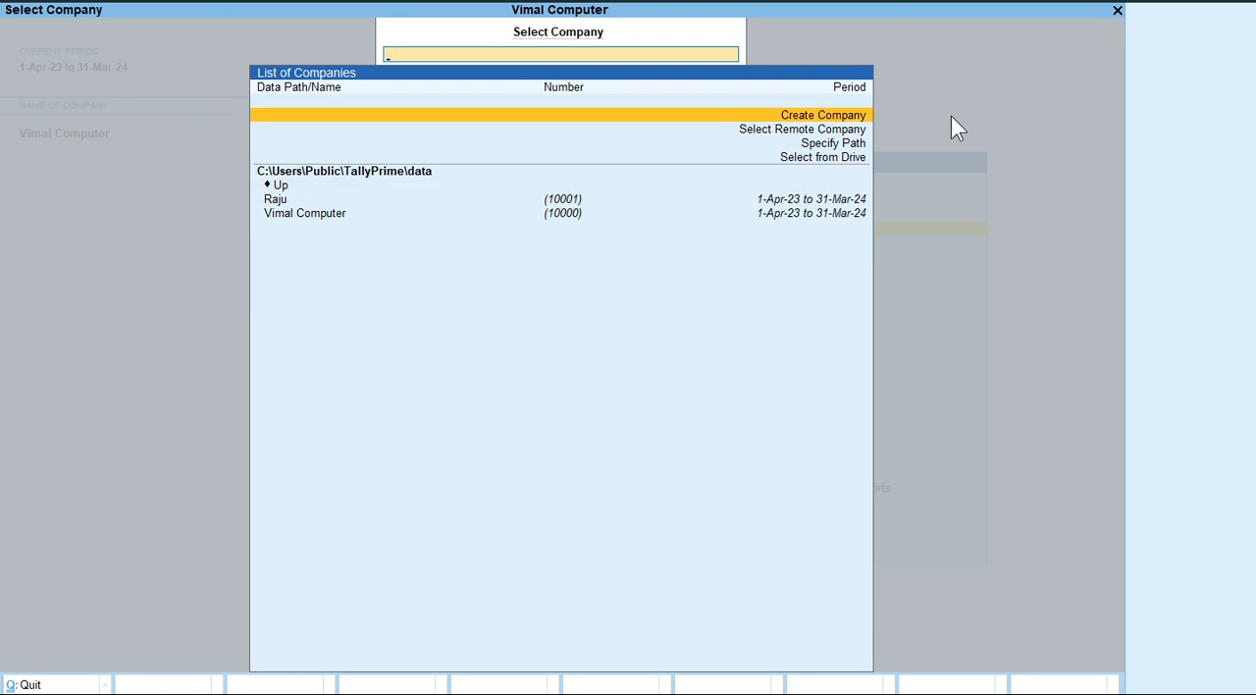
{"action": "key", "text": "Down"}
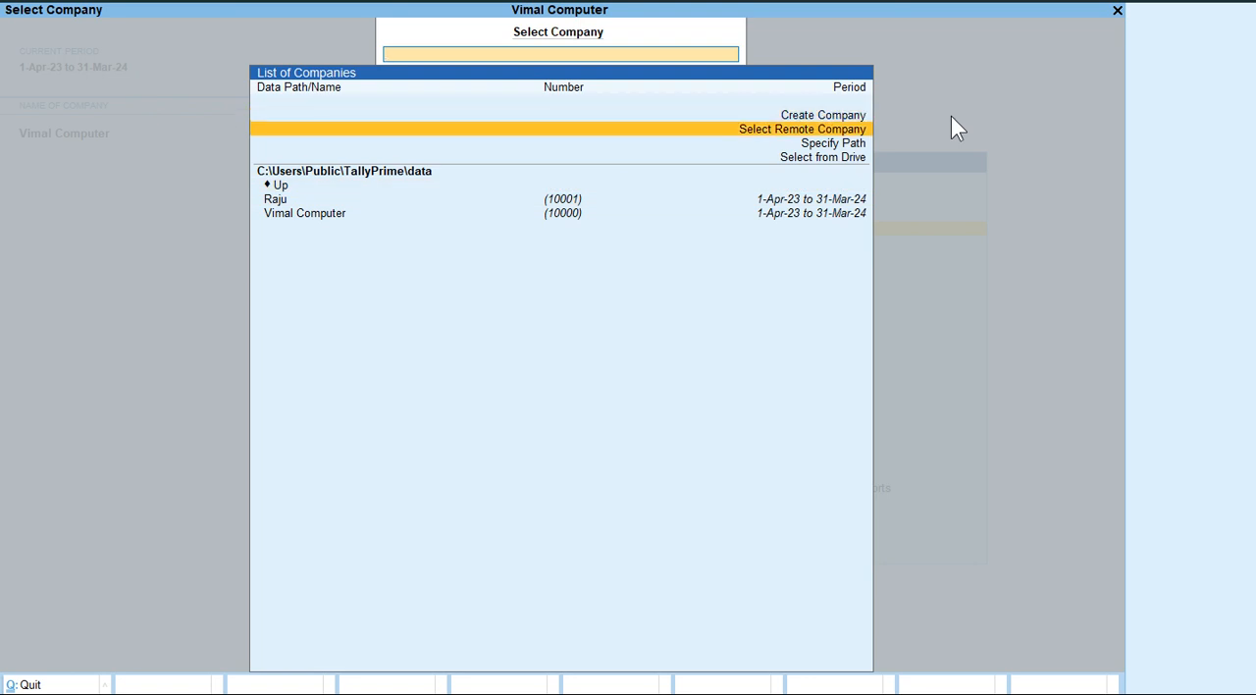
{"action": "key", "text": "Down"}
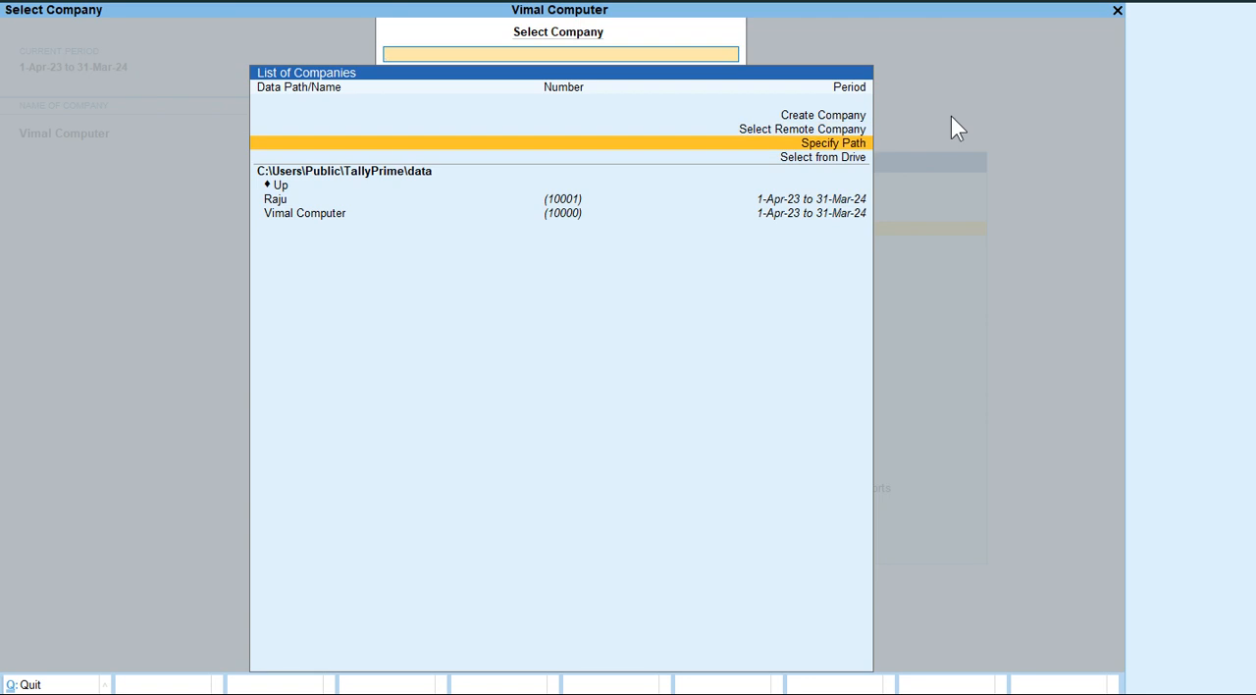
{"action": "key", "text": "Down"}
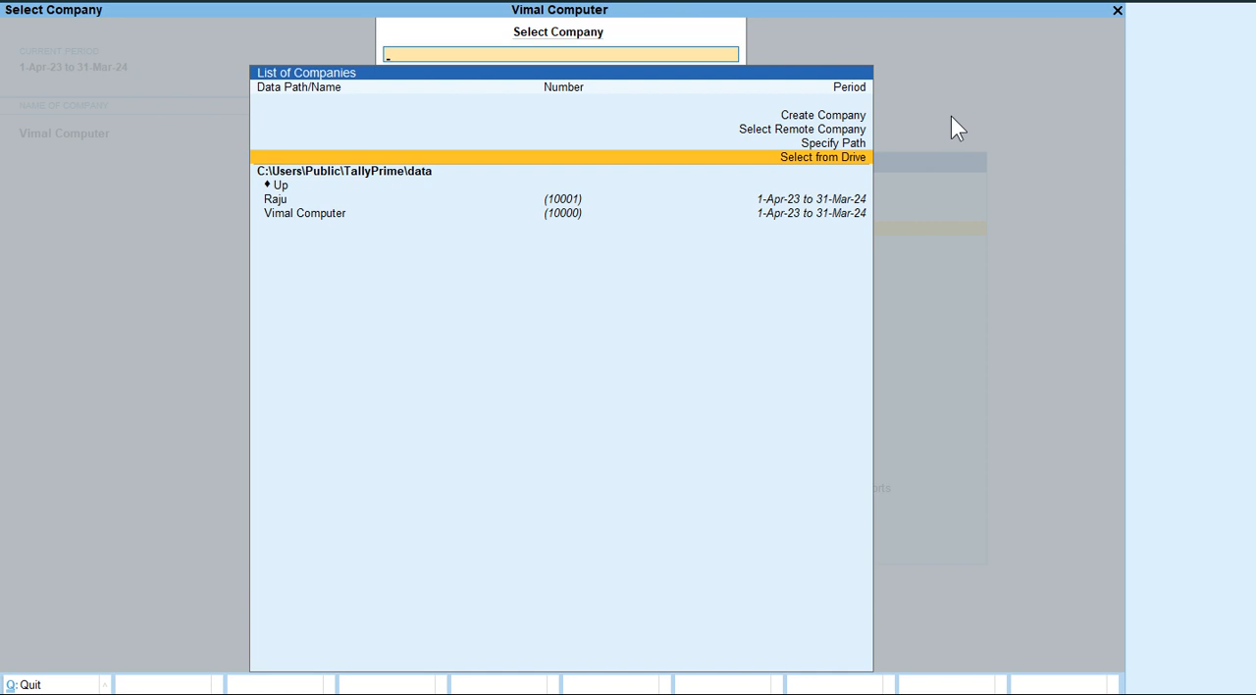
{"action": "key", "text": "Escape"}
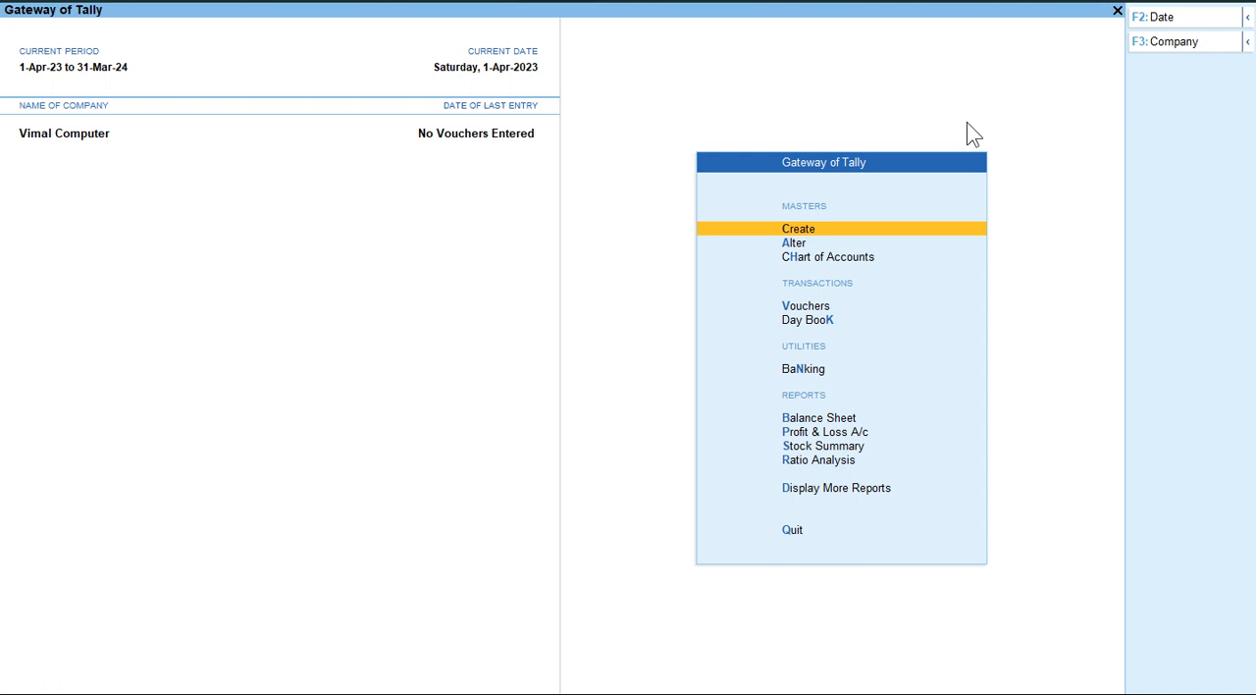
View the list of companies that can be closed with Shut Company, and leave it without shutting any.
{"action": "left_click", "coordinate": [1247, 41]}
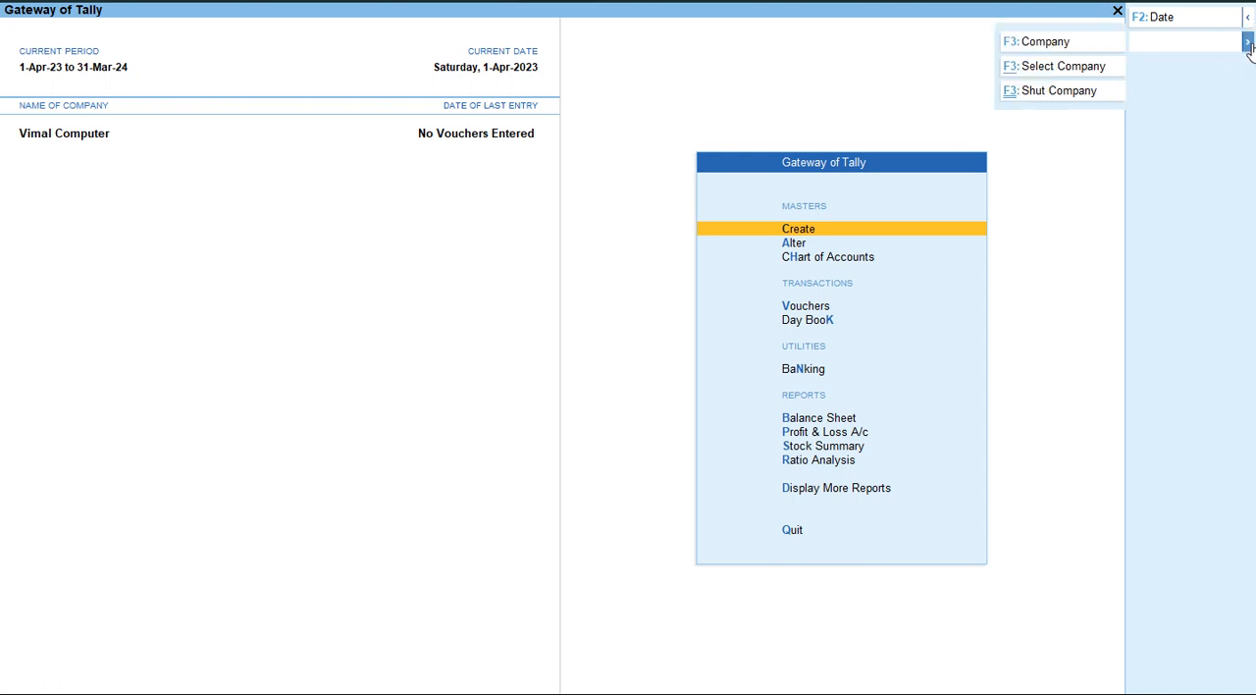
{"action": "left_click", "coordinate": [1041, 90]}
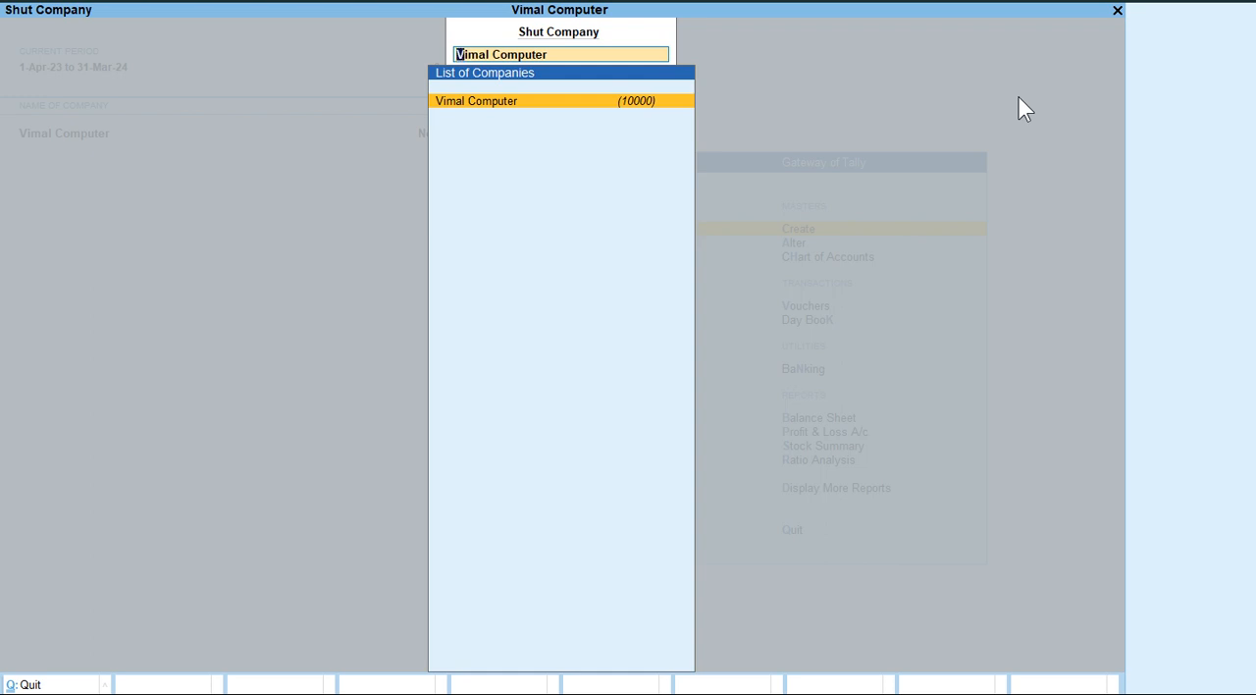
{"action": "key", "text": "Escape"}
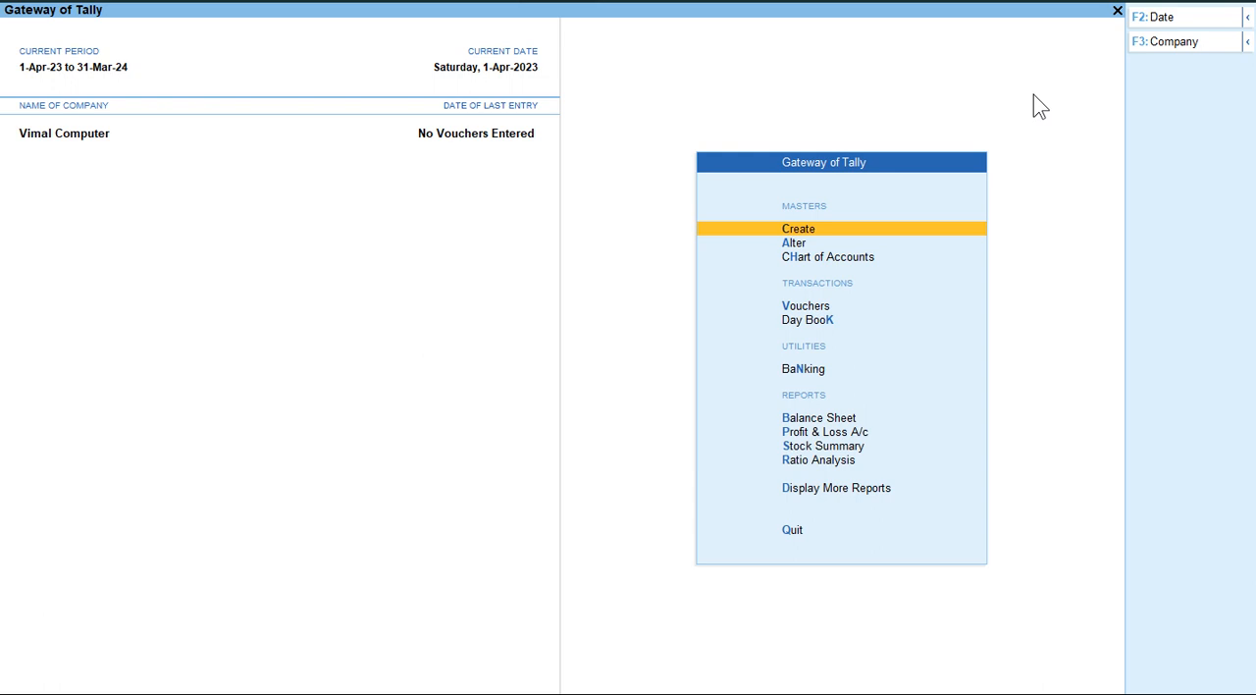
Open Vimal Computer for alteration and change its company name to Vimal Computerballia.
{"action": "key", "text": "F3"}
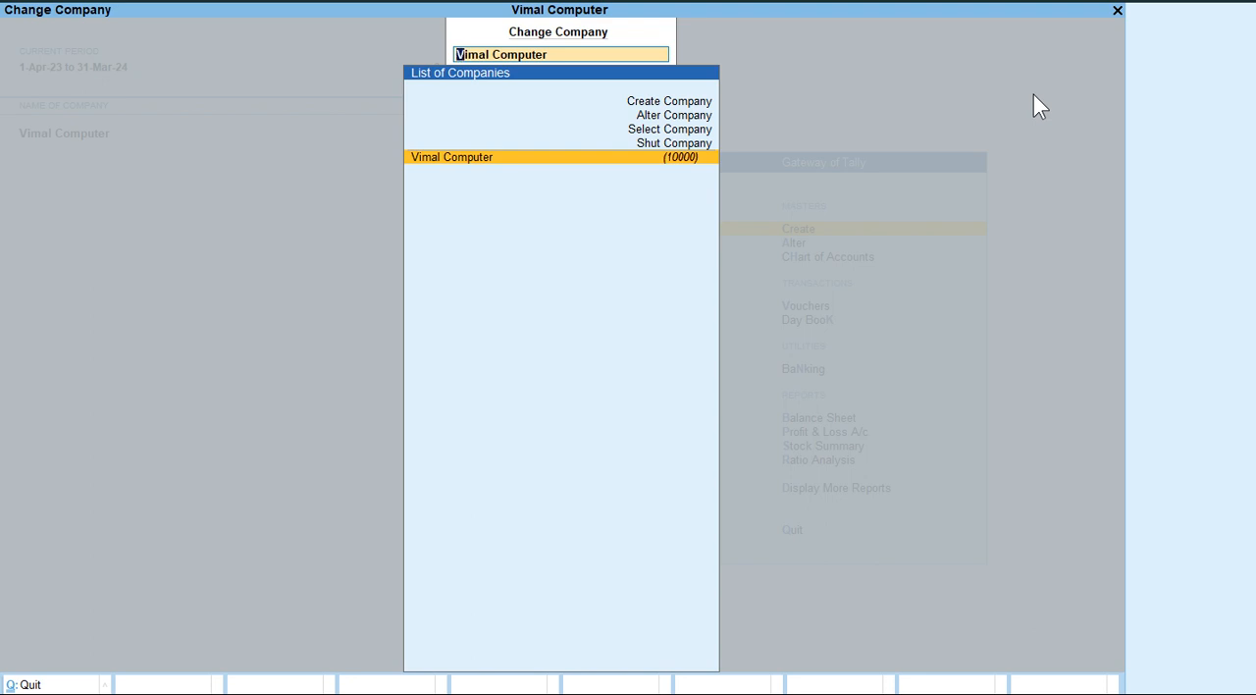
{"action": "key", "text": "Up"}
{"action": "key", "text": "Up"}
{"action": "key", "text": "Up"}
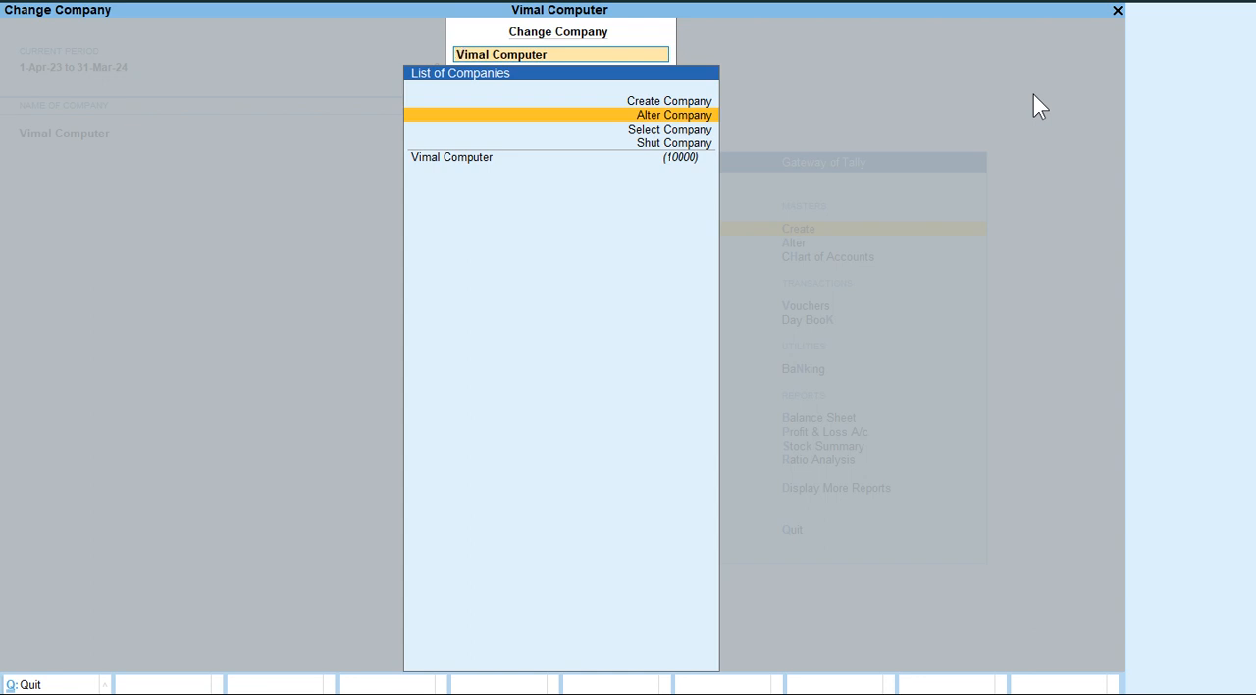
{"action": "key", "text": "Return"}
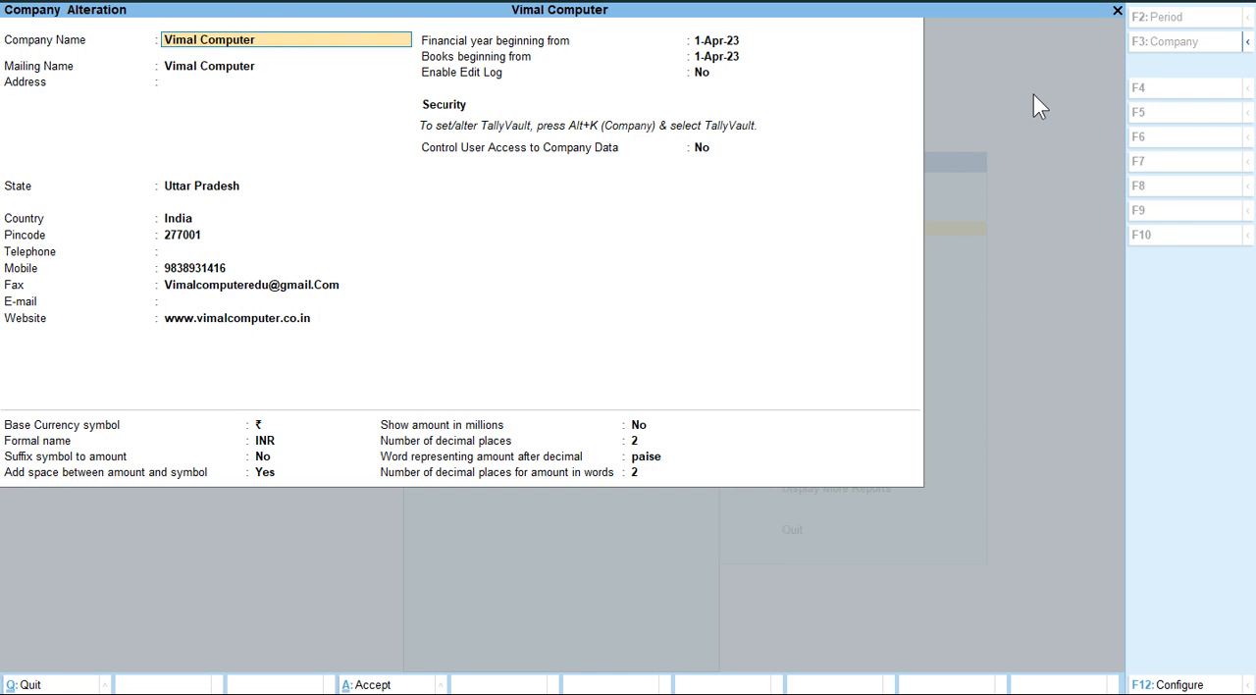
{"action": "key", "text": "Right"}
{"action": "key", "text": "Right"}
{"action": "key", "text": "Right"}
{"action": "key", "text": "Right"}
{"action": "key", "text": "Right"}
{"action": "key", "text": "Right"}
{"action": "key", "text": "Right"}
{"action": "key", "text": "Right"}
{"action": "key", "text": "Right"}
{"action": "key", "text": "Right"}
{"action": "type", "text": "ballia"}
{"action": "key", "text": "Return"}
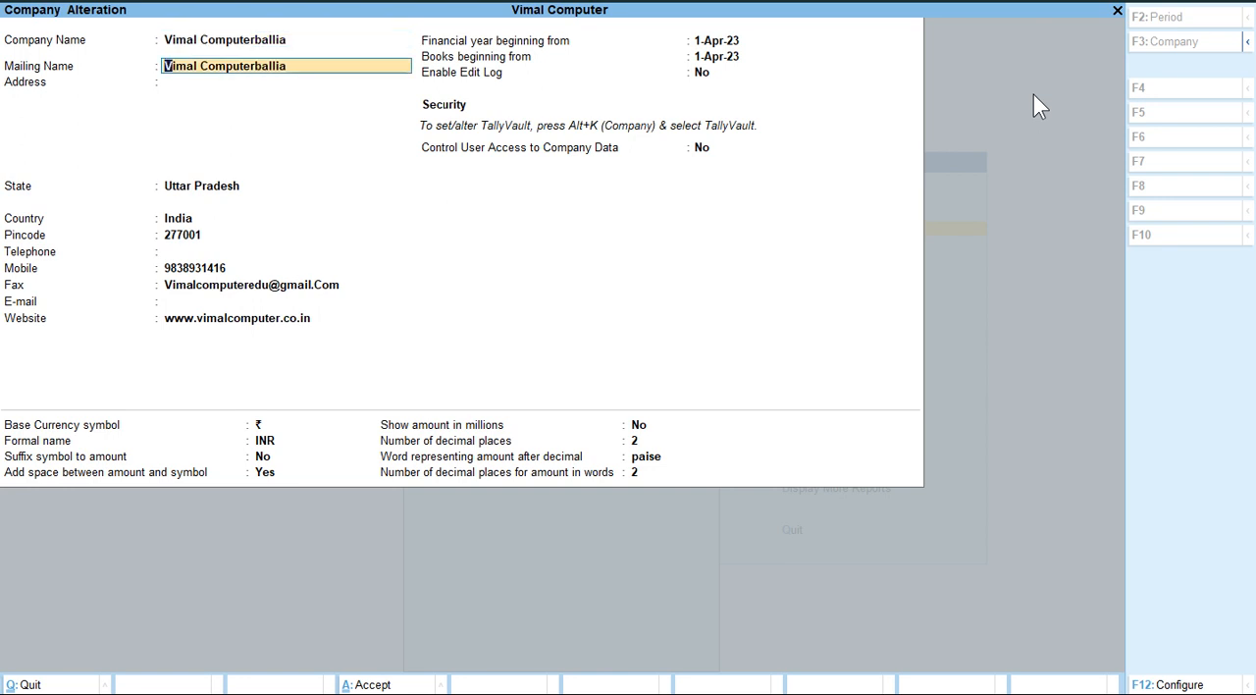
Go through the remaining company details, accept the alteration and return to the Gateway of Tally.
{"action": "key", "text": "Return"}
{"action": "key", "text": "Return"}
{"action": "key", "text": "Return"}
{"action": "key", "text": "Return"}
{"action": "key", "text": "Return"}
{"action": "key", "text": "Return"}
{"action": "key", "text": "Return"}
{"action": "key", "text": "Return"}
{"action": "key", "text": "Return"}
{"action": "key", "text": "Return"}
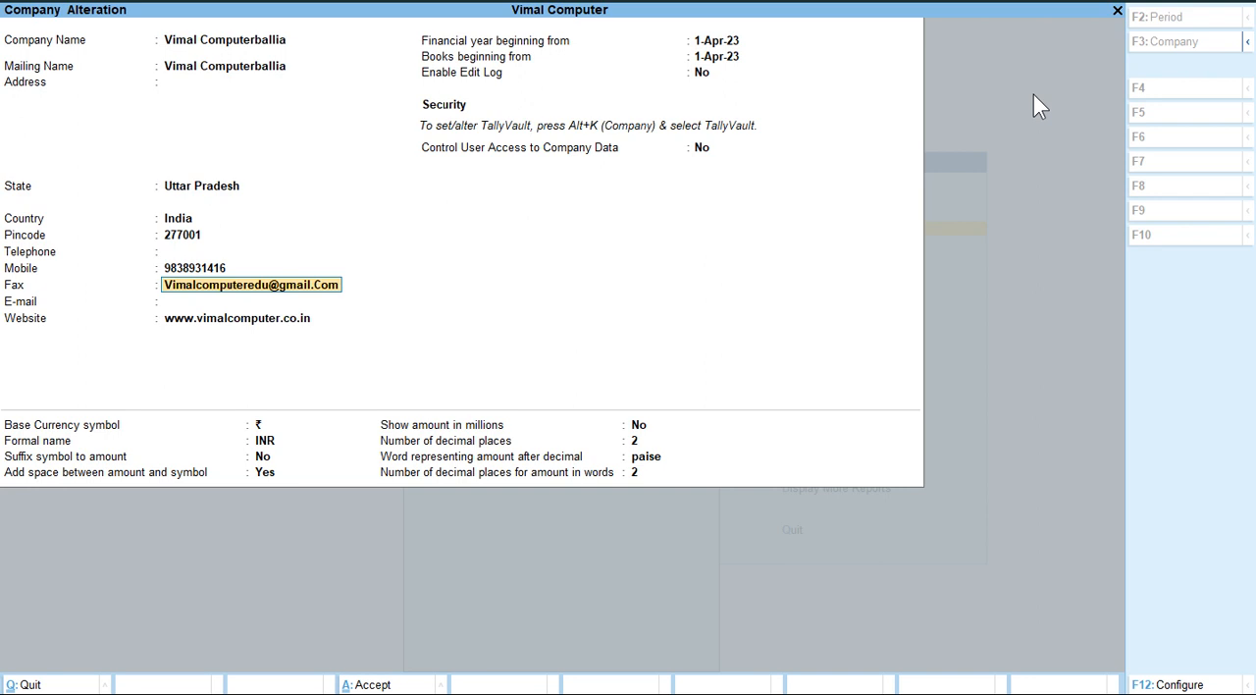
{"action": "key", "text": "Return"}
{"action": "key", "text": "Return"}
{"action": "key", "text": "Return"}
{"action": "key", "text": "Return"}
{"action": "key", "text": "Return"}
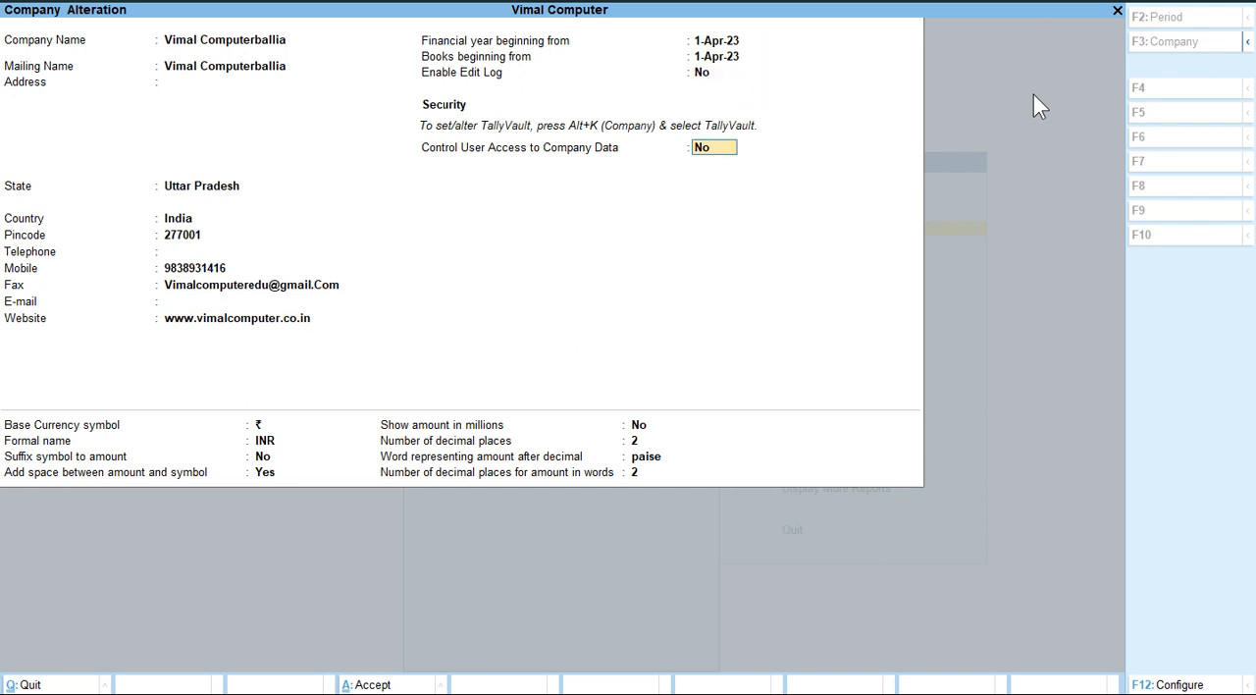
{"action": "key", "text": "Return"}
{"action": "key", "text": "Return"}
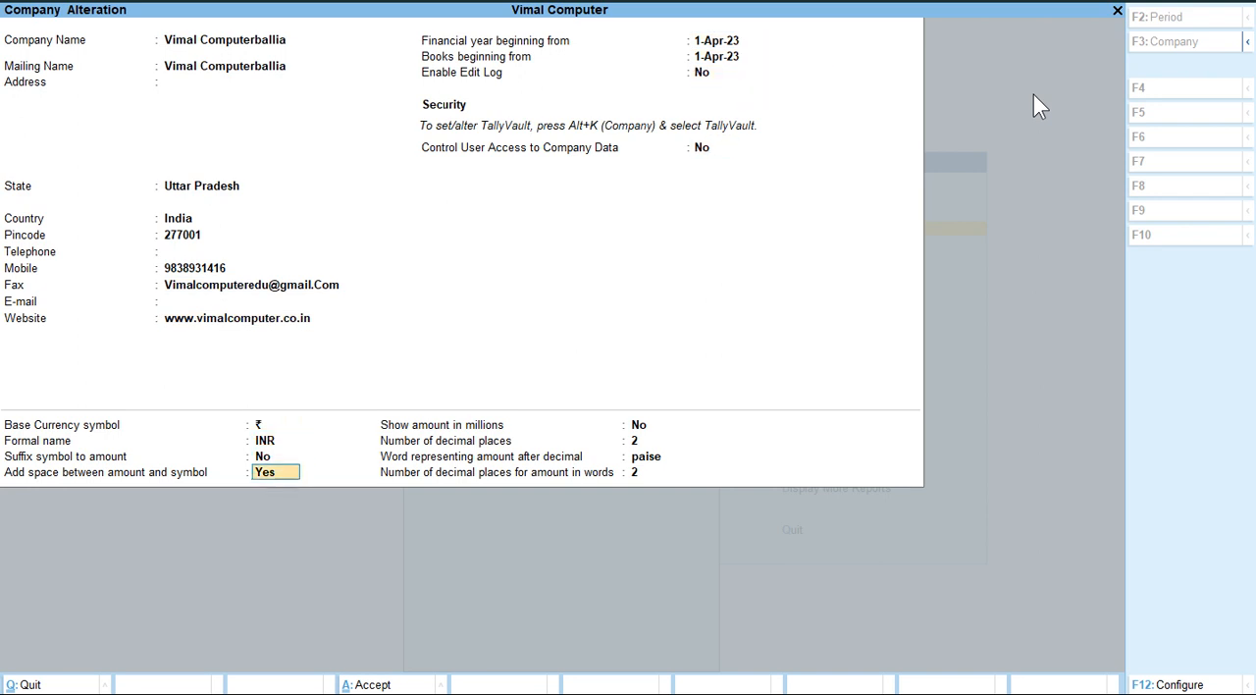
{"action": "key", "text": "Return"}
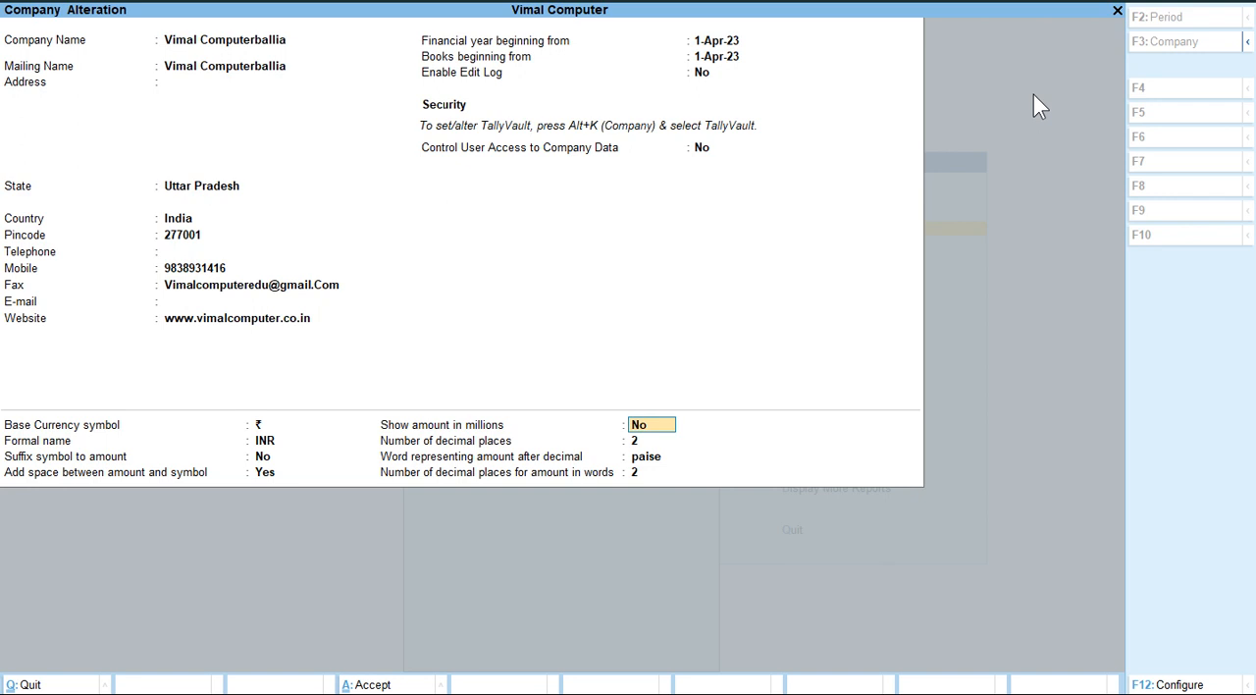
{"action": "key", "text": "Return"}
{"action": "key", "text": "Return"}
{"action": "key", "text": "Return"}
{"action": "key", "text": "Return"}
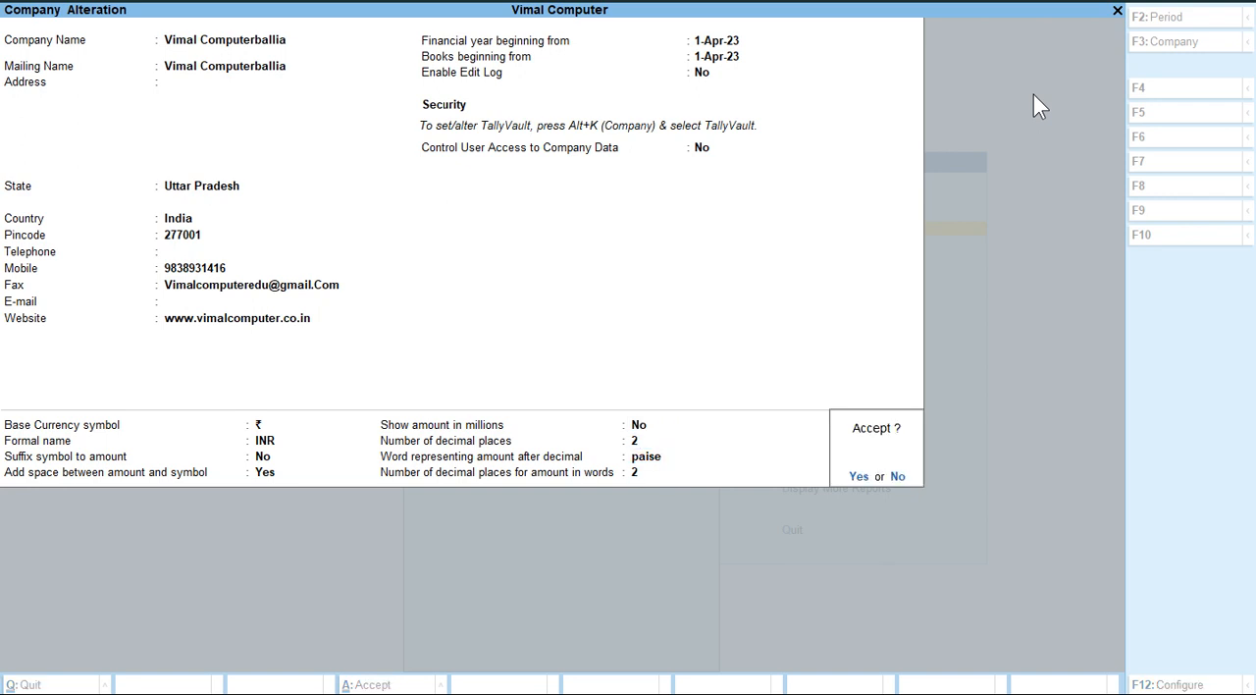
{"action": "key", "text": "Return"}
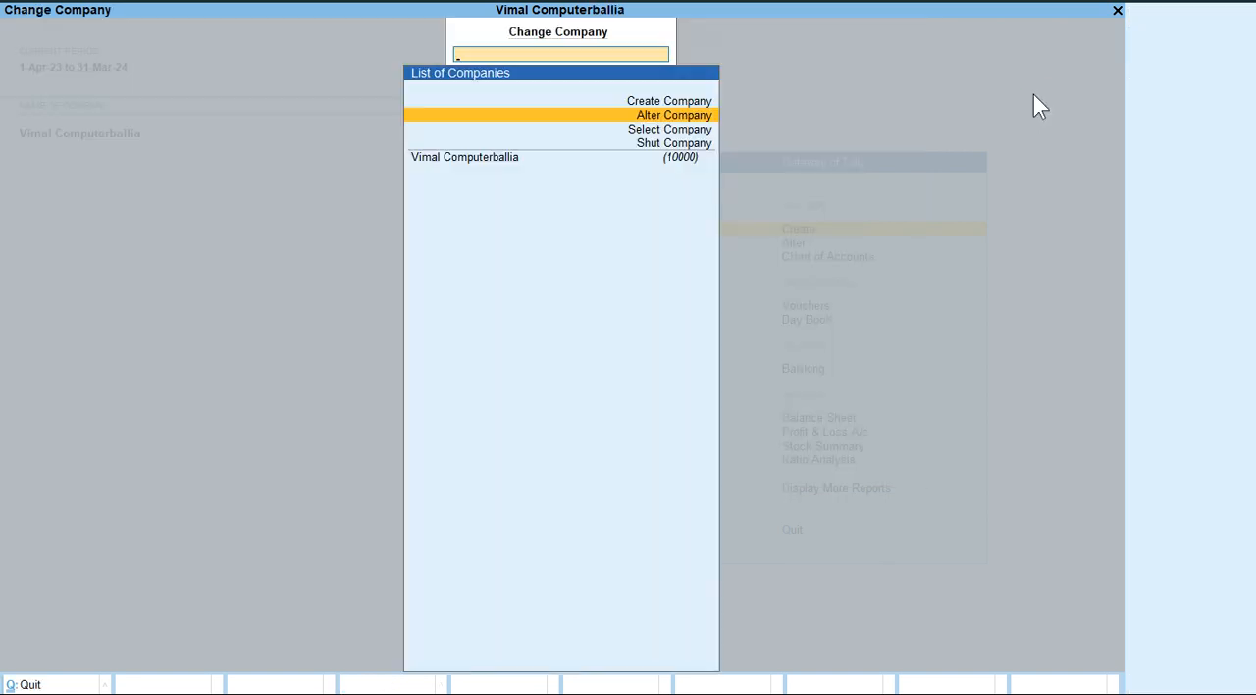
{"action": "key", "text": "Escape"}
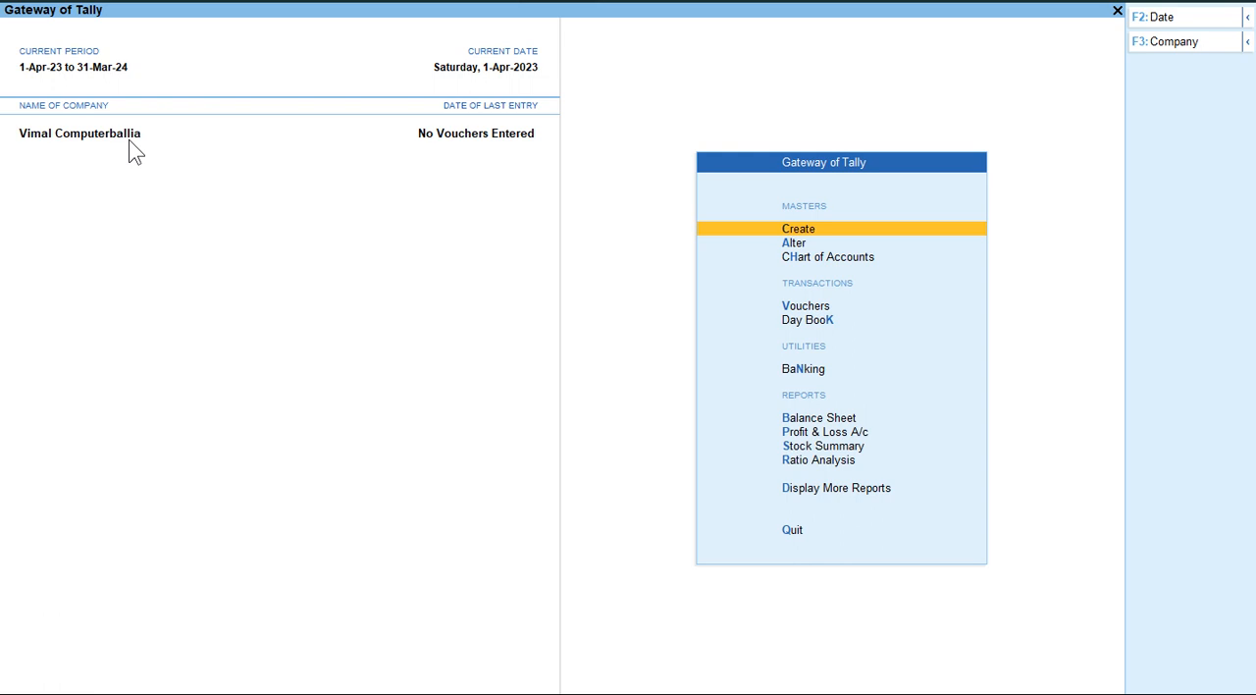
Reopen the company for alteration and change its name back to Vimal Computer.
{"action": "key", "text": "F3"}
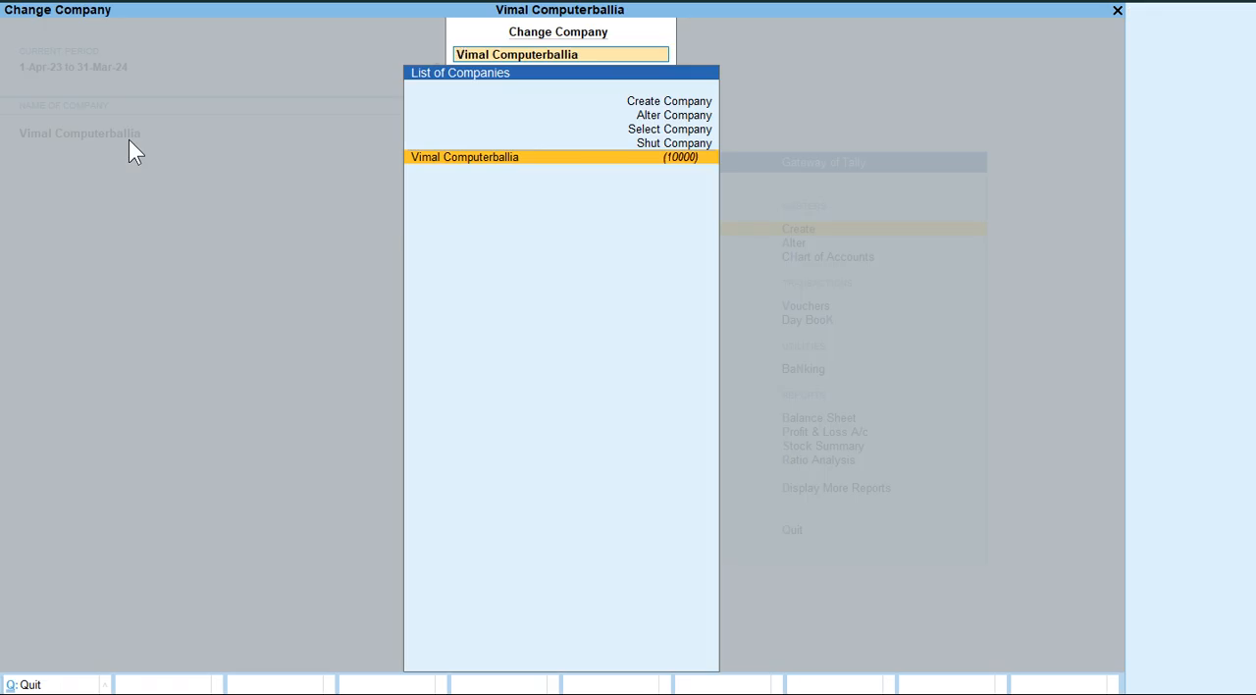
{"action": "key", "text": "Up"}
{"action": "key", "text": "Up"}
{"action": "key", "text": "Up"}
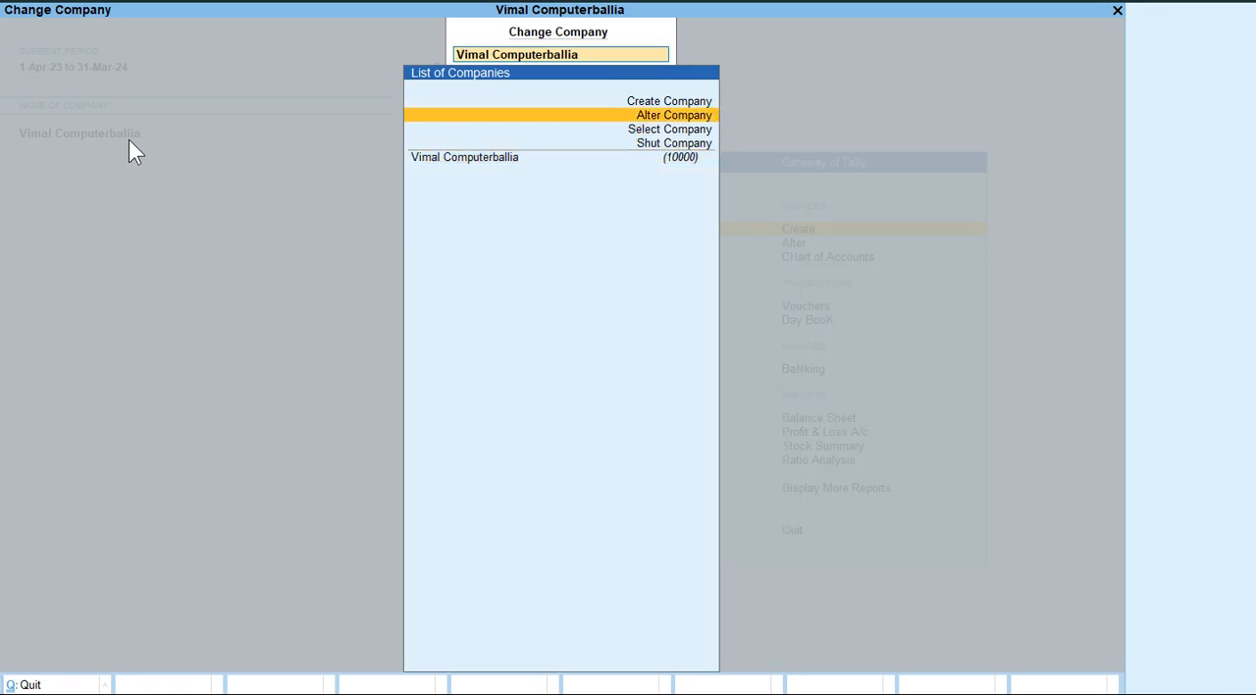
{"action": "key", "text": "Return"}
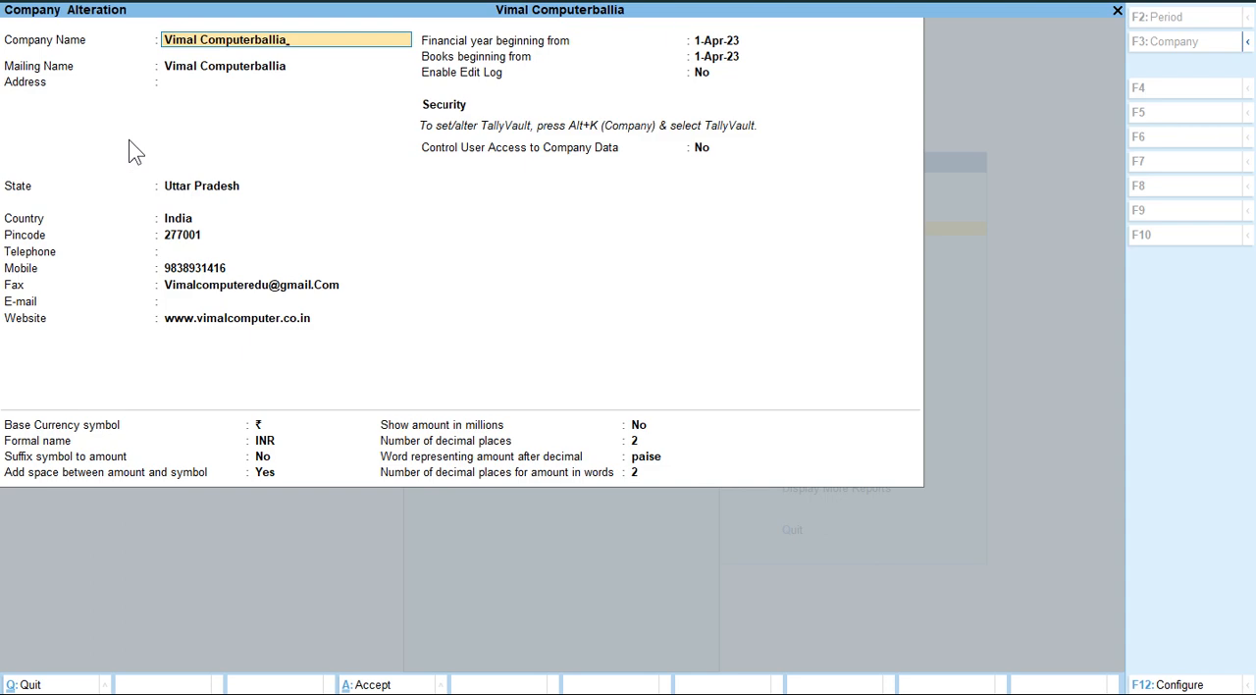
{"action": "key", "text": "BackSpace"}
{"action": "key", "text": "BackSpace"}
{"action": "key", "text": "BackSpace"}
{"action": "key", "text": "BackSpace"}
{"action": "key", "text": "BackSpace"}
{"action": "key", "text": "BackSpace"}
{"action": "key", "text": "Return"}
{"action": "key", "text": "Return"}
Step through the mailing, contact, security and currency details and accept the restored company name.
{"action": "key", "text": "Return"}
{"action": "key", "text": "Return"}
{"action": "key", "text": "Return"}
{"action": "key", "text": "Return"}
{"action": "key", "text": "Return"}
{"action": "key", "text": "Return"}
{"action": "key", "text": "Return"}
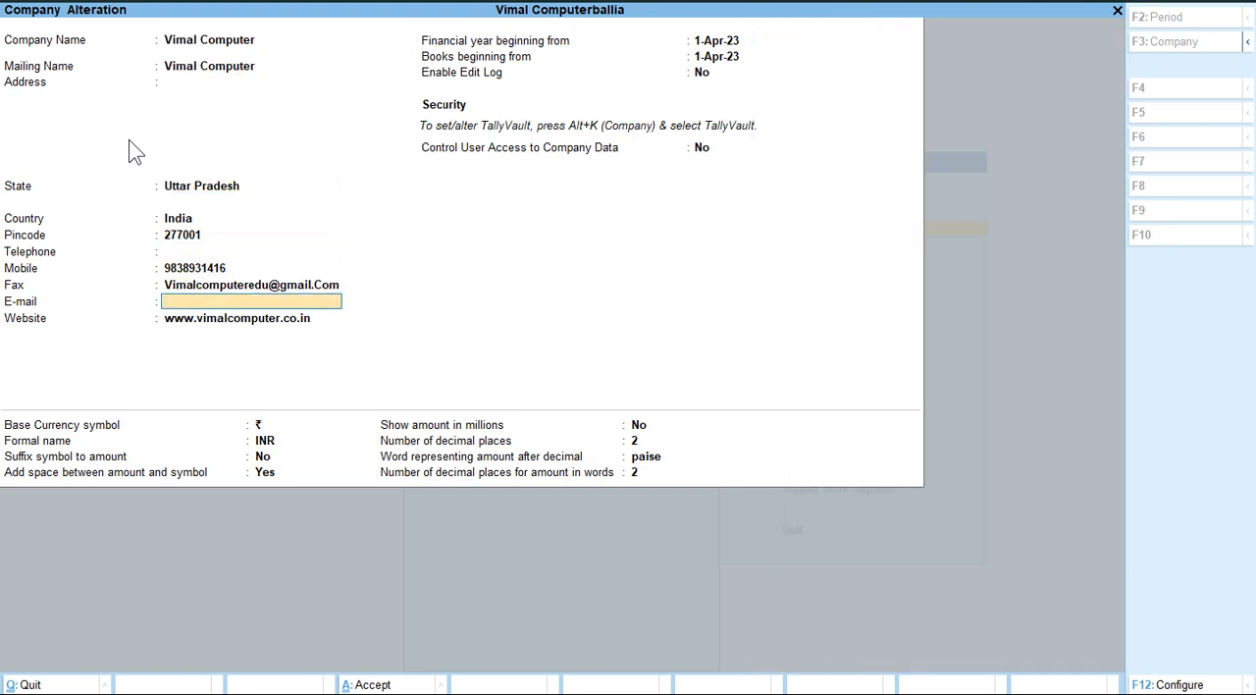
{"action": "key", "text": "Return"}
{"action": "key", "text": "Return"}
{"action": "key", "text": "Return"}
{"action": "key", "text": "Return"}
{"action": "key", "text": "Return"}
{"action": "key", "text": "Return"}
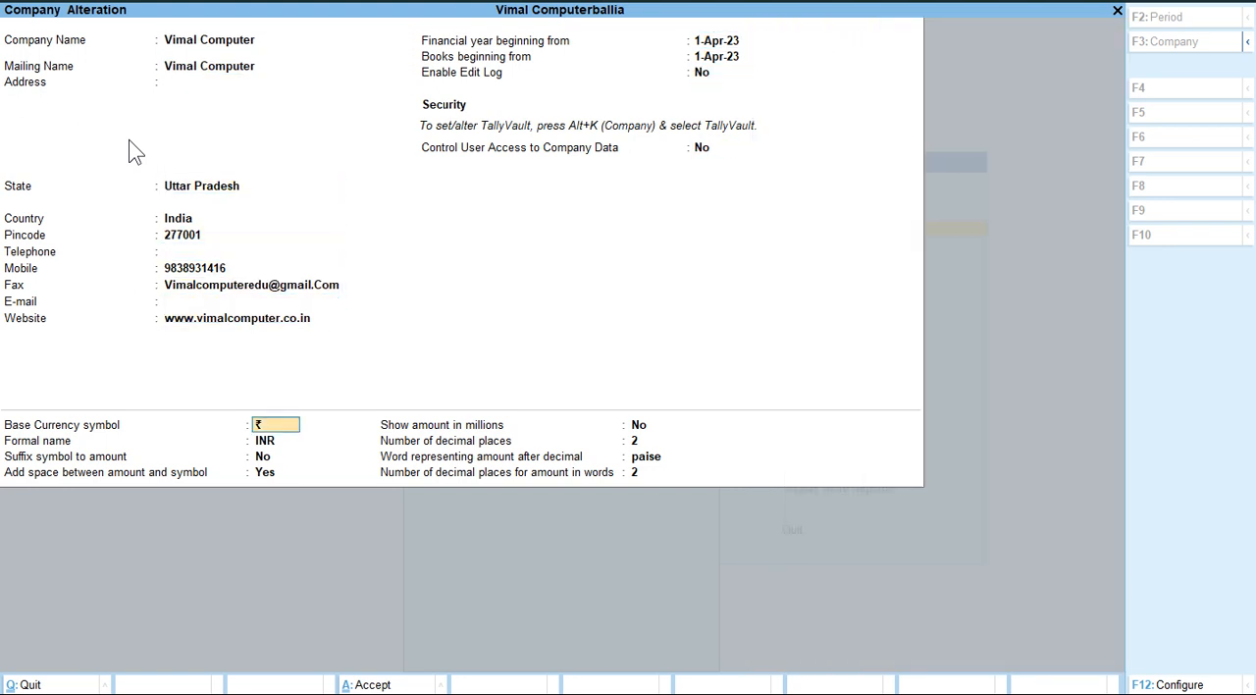
{"action": "key", "text": "Return"}
{"action": "key", "text": "Return"}
{"action": "key", "text": "Return"}
{"action": "key", "text": "Return"}
{"action": "key", "text": "Return"}
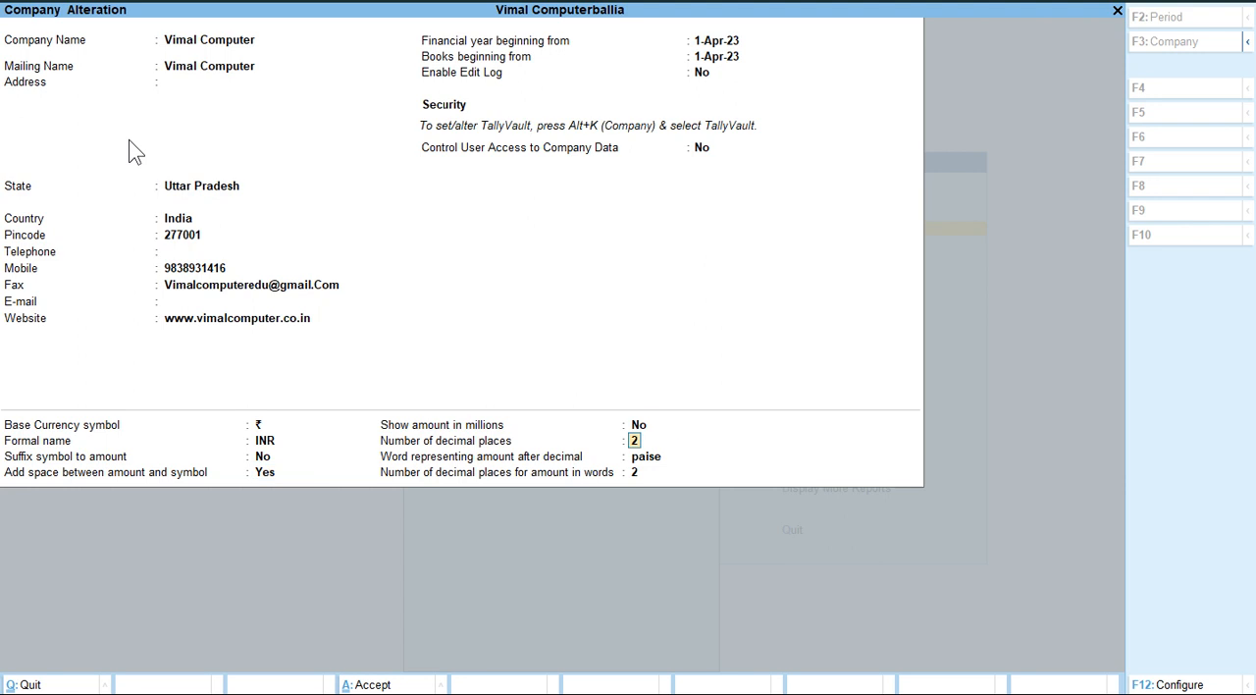
{"action": "key", "text": "Return"}
Save the altered Vimal Computer details and return to the Gateway of Tally.
{"action": "key", "text": "Return"}
{"action": "key", "text": "Return"}
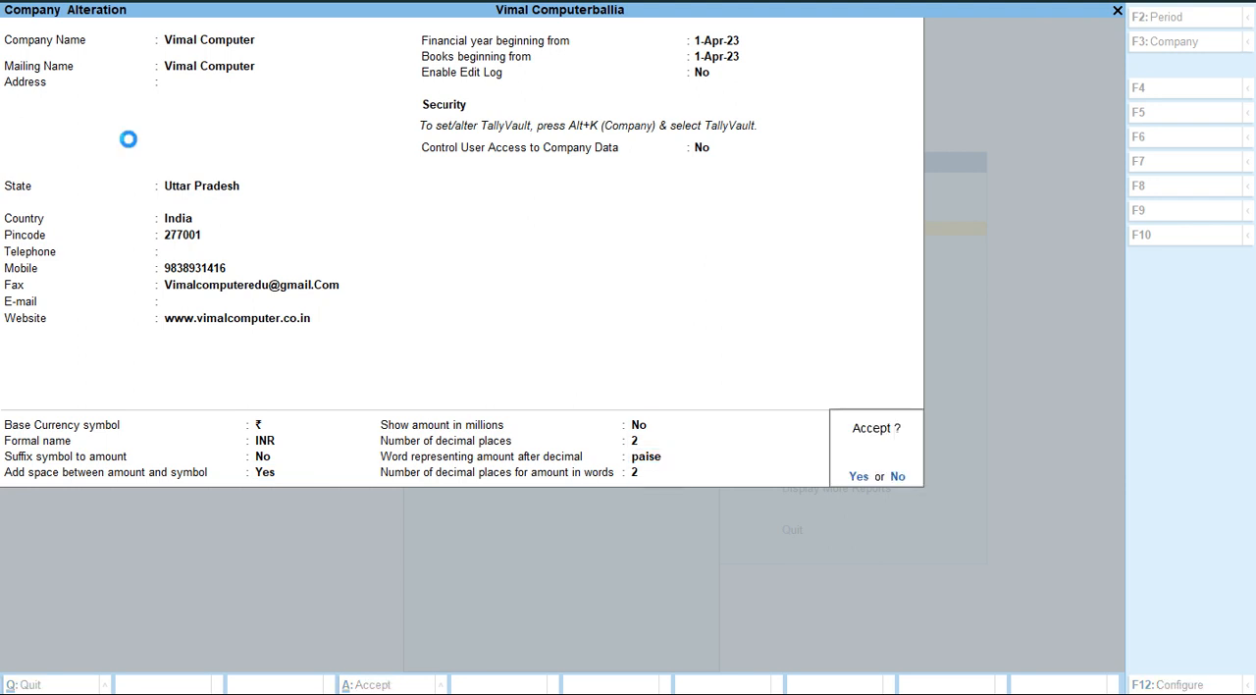
{"action": "key", "text": "Return"}
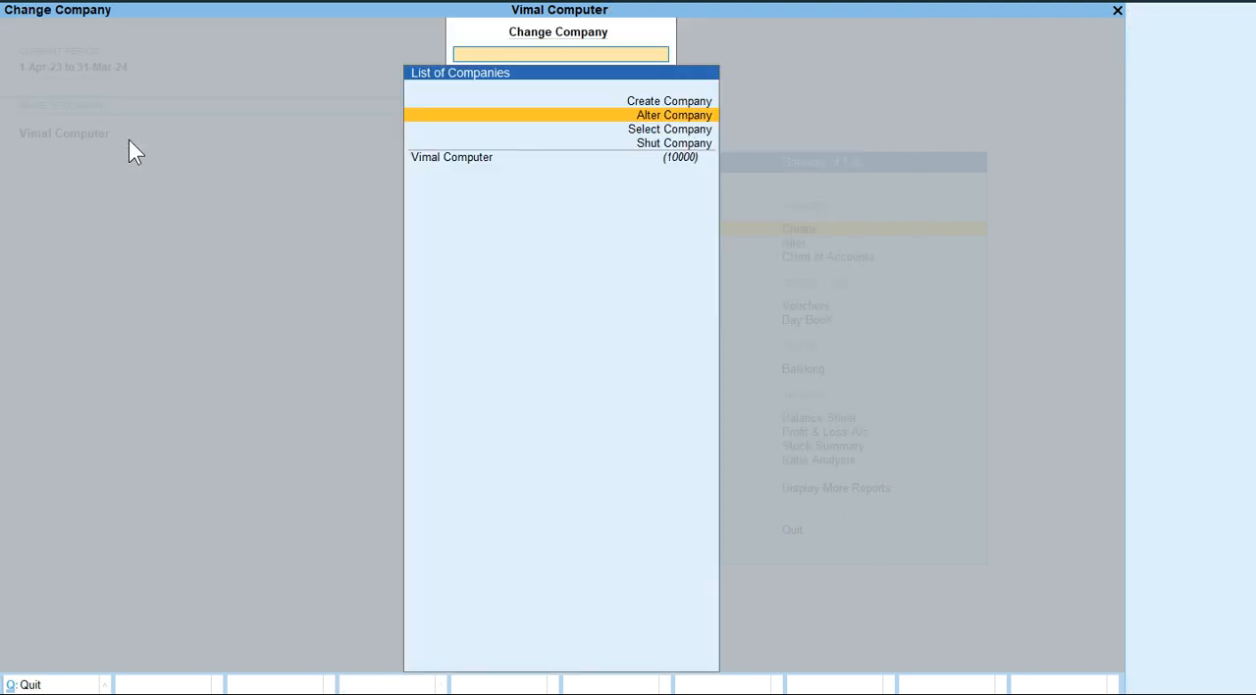
{"action": "key", "text": "Escape"}
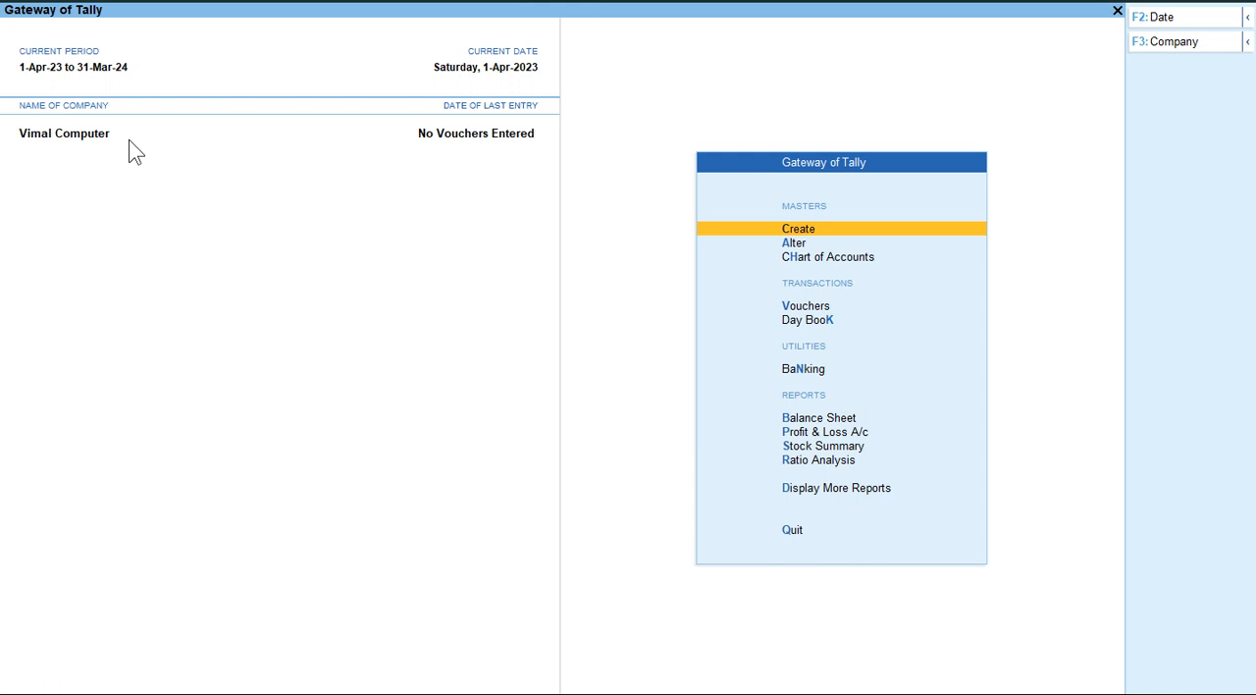
Show the available company commands, including Select Company and Shut Company, and close the list.
{"action": "left_click", "coordinate": [18, 135]}
{"action": "left_click", "coordinate": [1248, 46]}
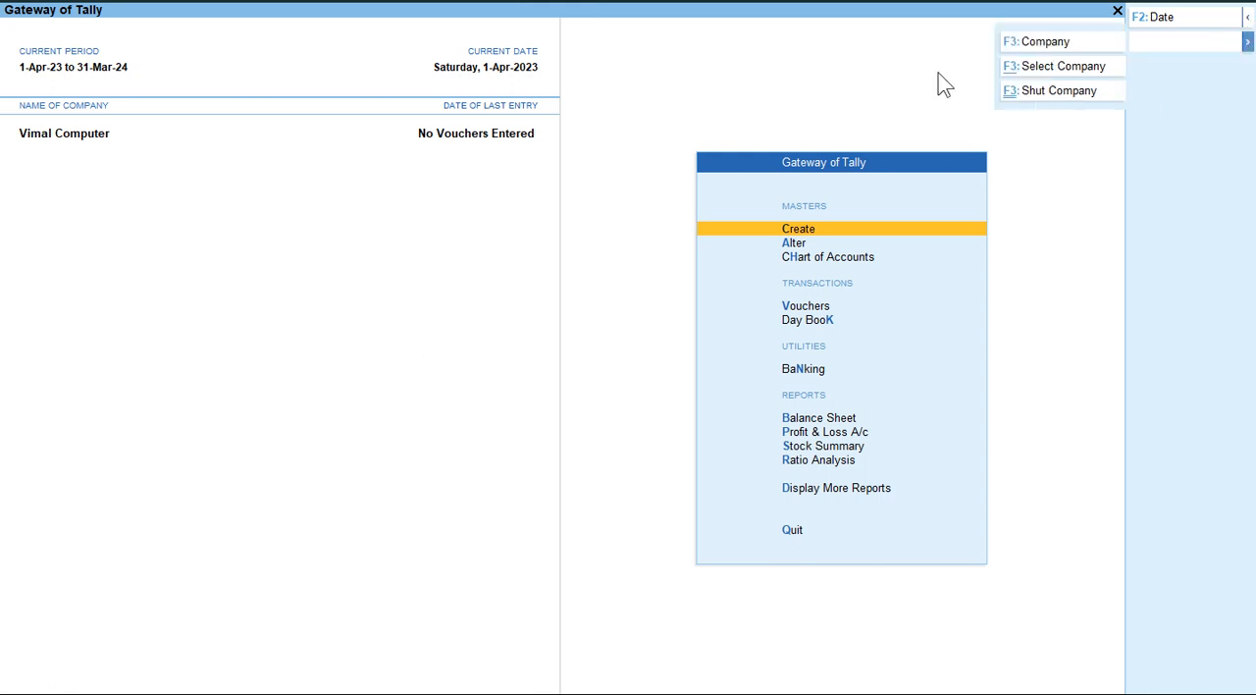
{"action": "left_click", "coordinate": [918, 47]}
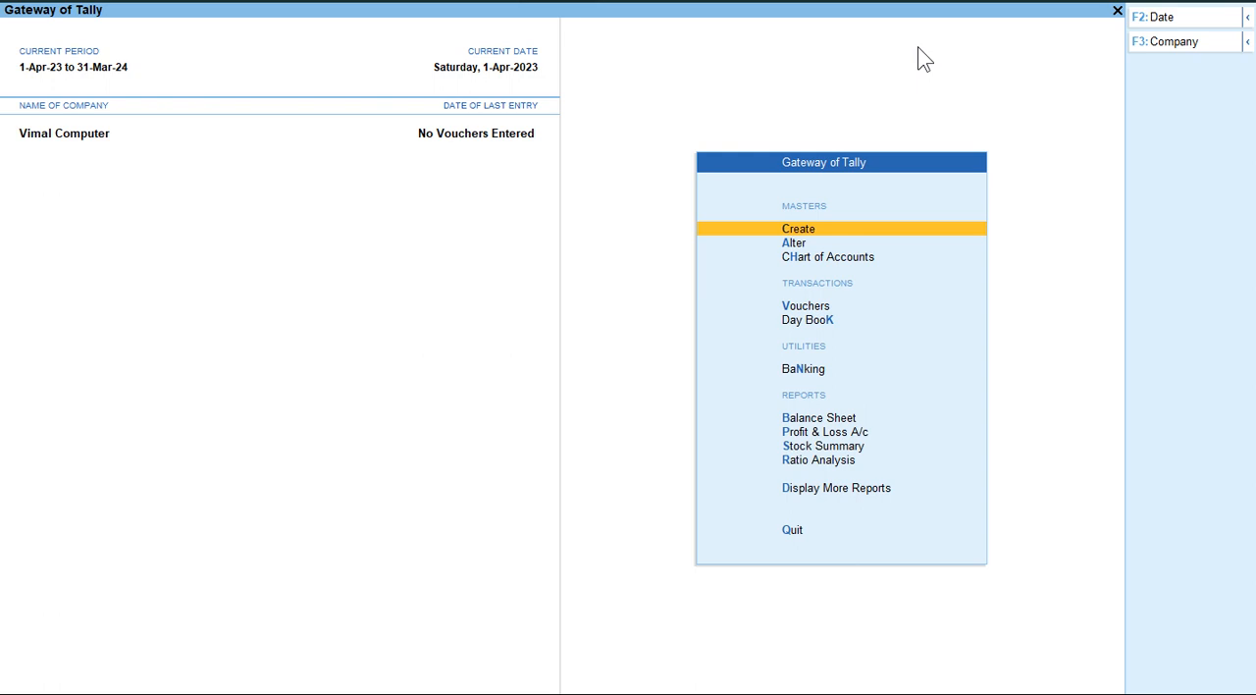
Open Vimal Computer for alteration and delete the company, confirming the deletion.
{"action": "key", "text": "F3"}
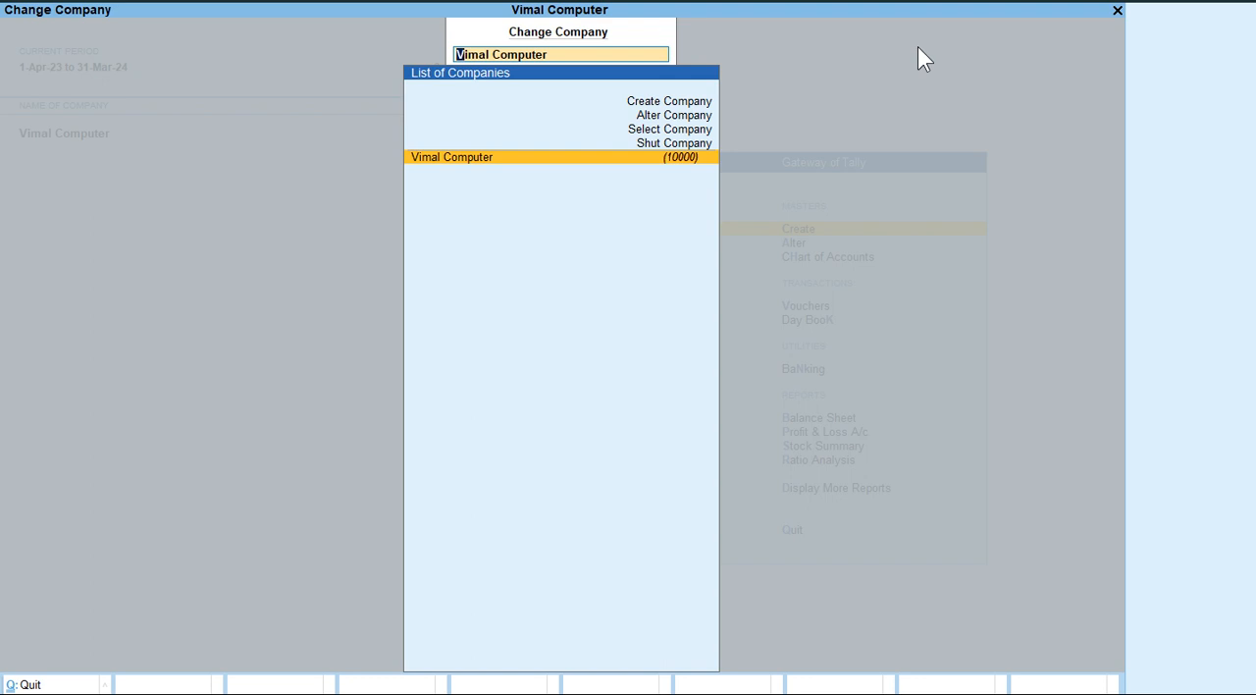
{"action": "key", "text": "Up"}
{"action": "key", "text": "Up"}
{"action": "key", "text": "Up"}
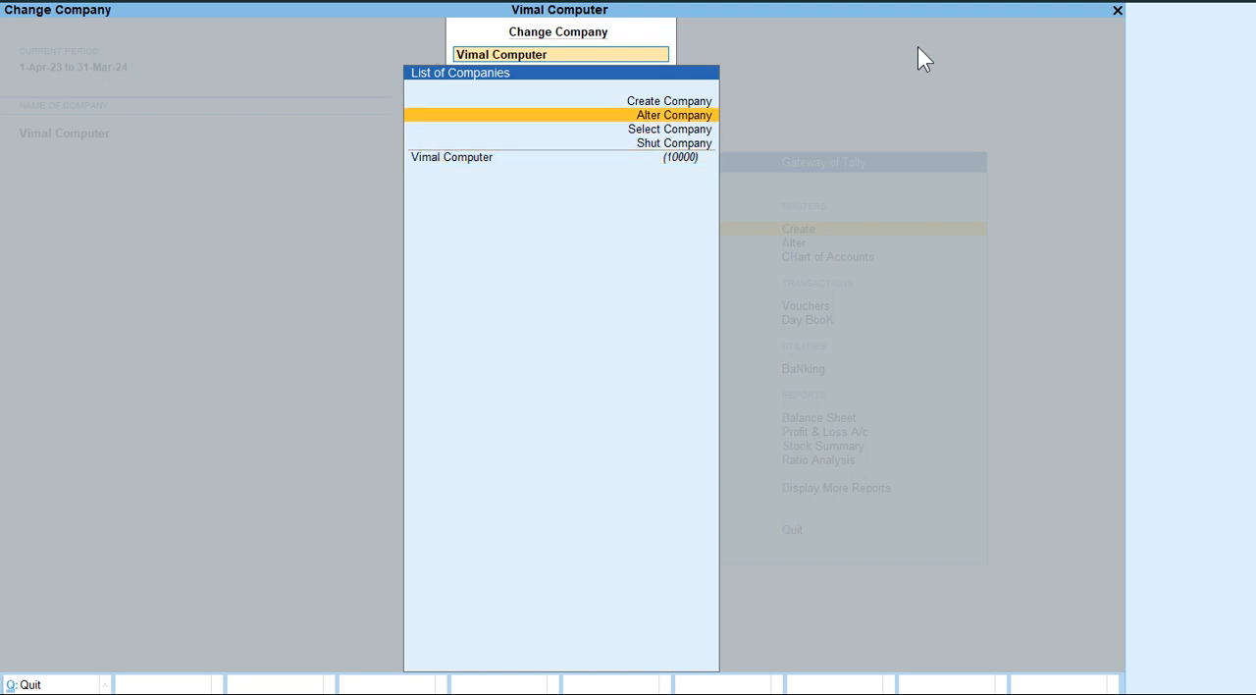
{"action": "key", "text": "Return"}
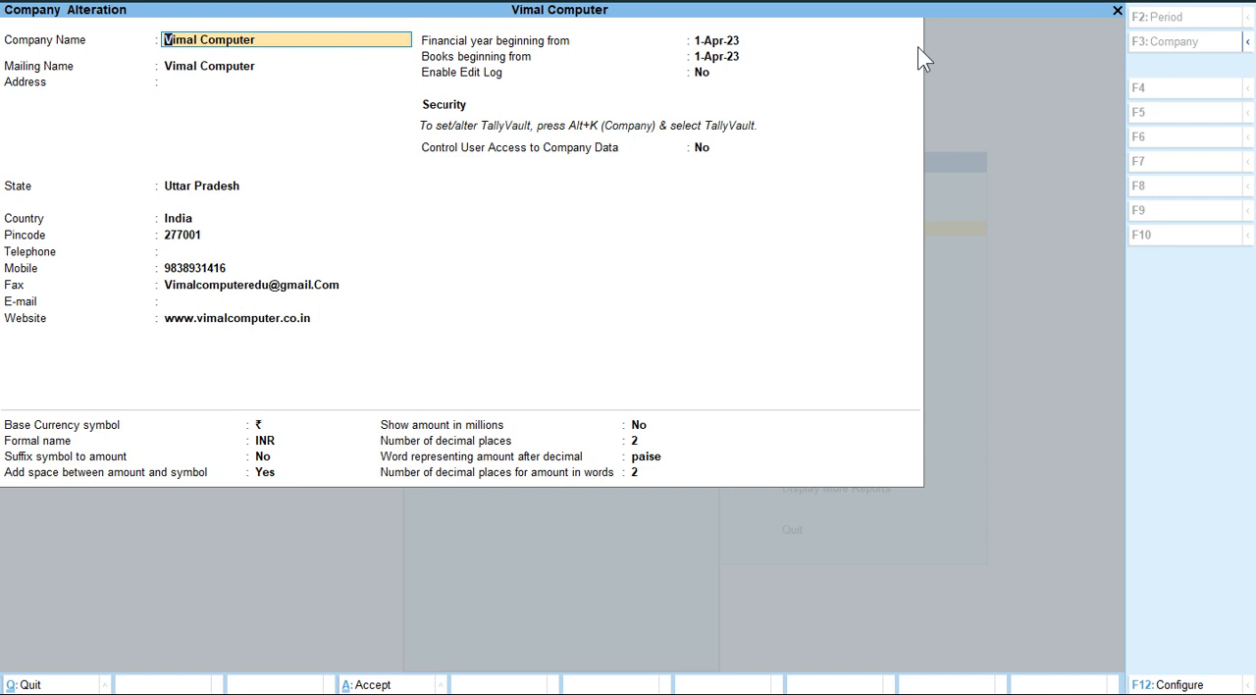
{"action": "key", "text": "alt"}
{"action": "key", "text": "alt+d"}
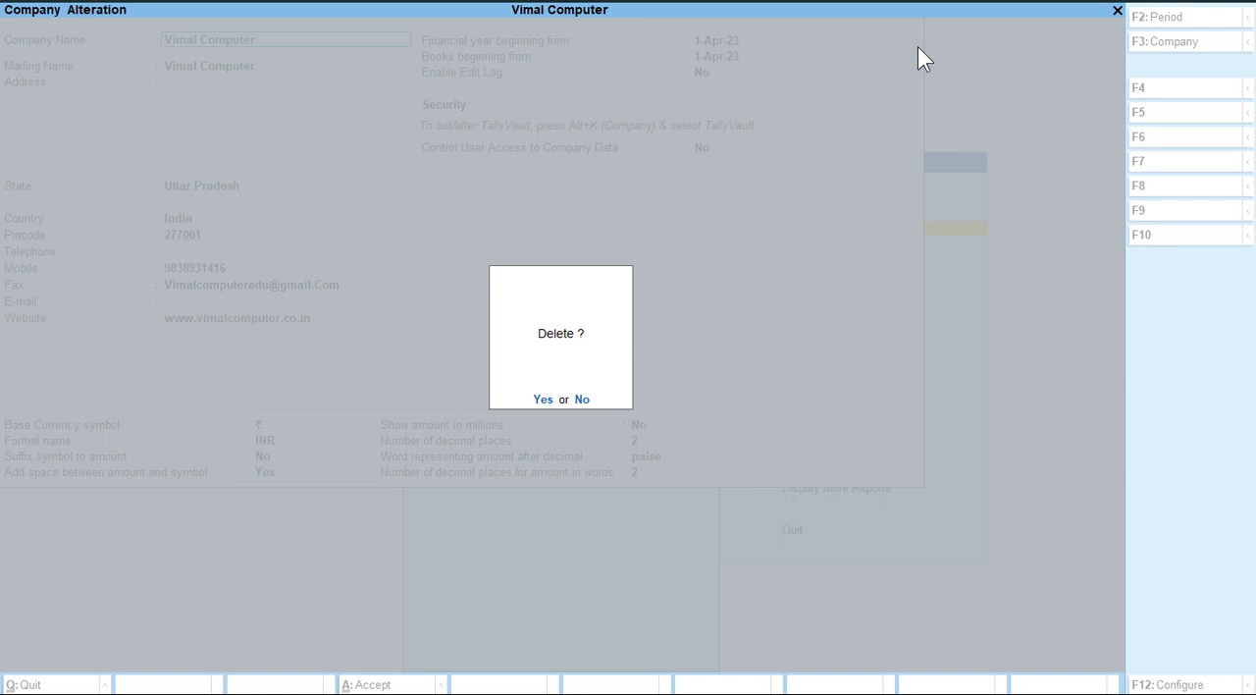
{"action": "key", "text": "y"}
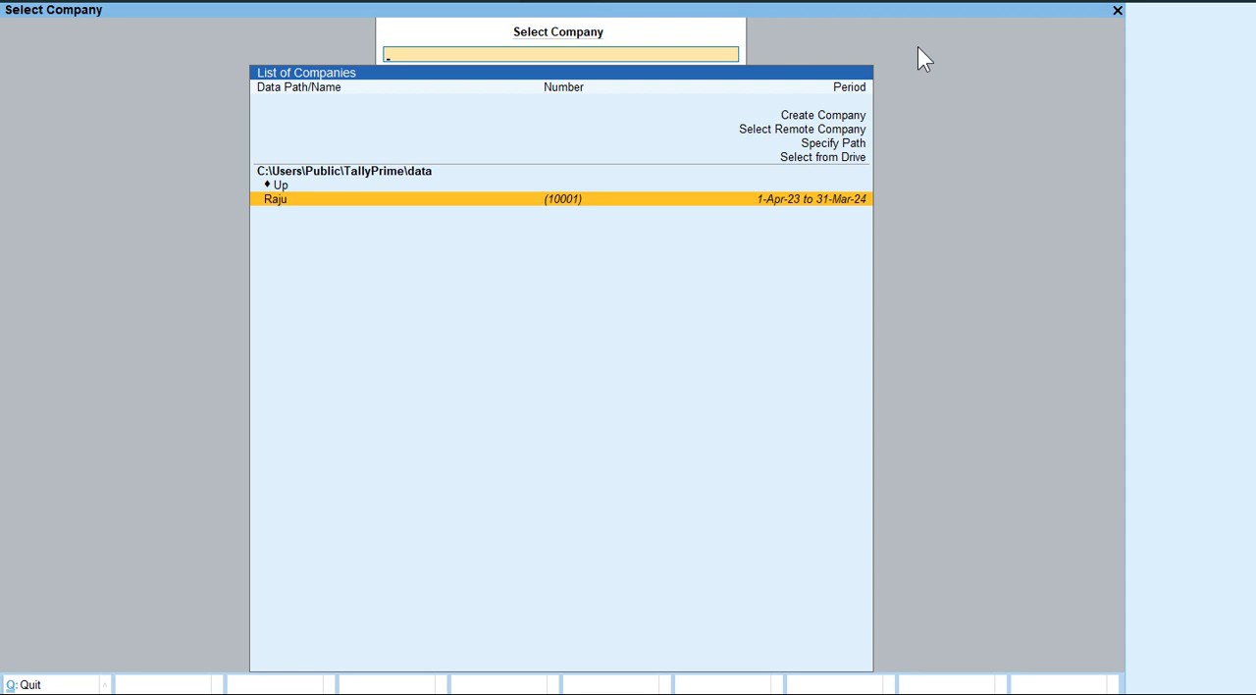
{"action": "key", "text": "Up"}
{"action": "key", "text": "Up"}
{"action": "key", "text": "Down"}
{"action": "key", "text": "Down"}
{"action": "key", "text": "Escape"}
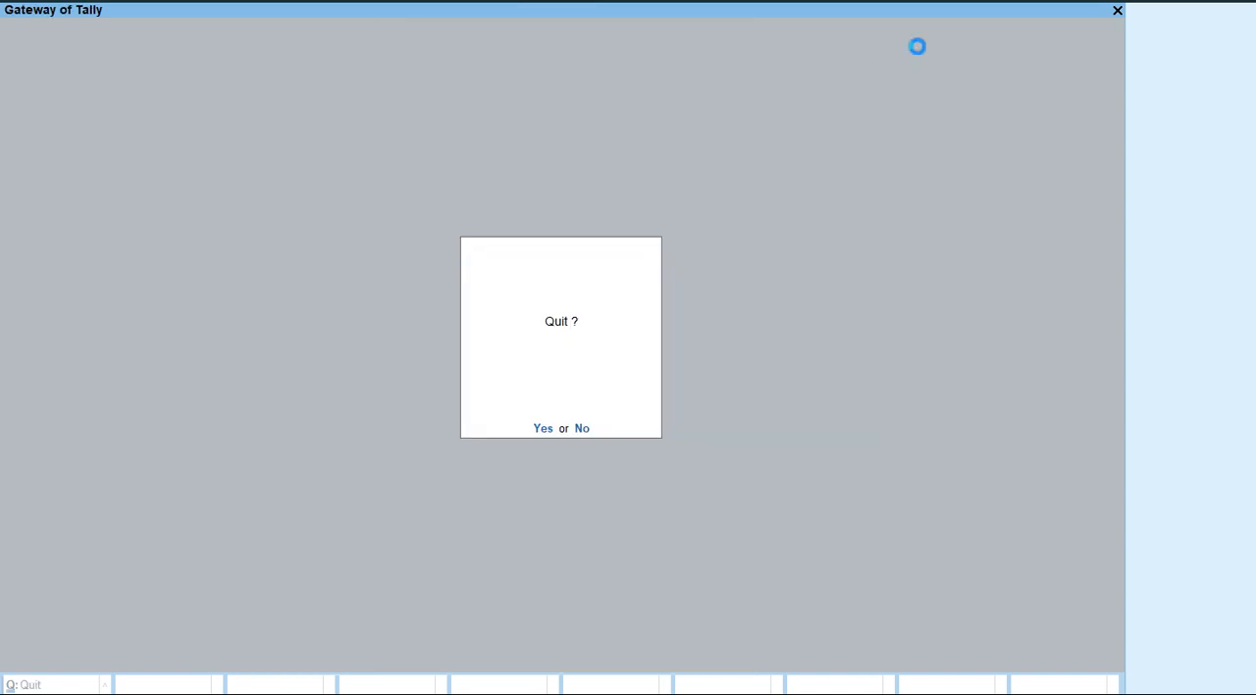
{"action": "key", "text": "n"}
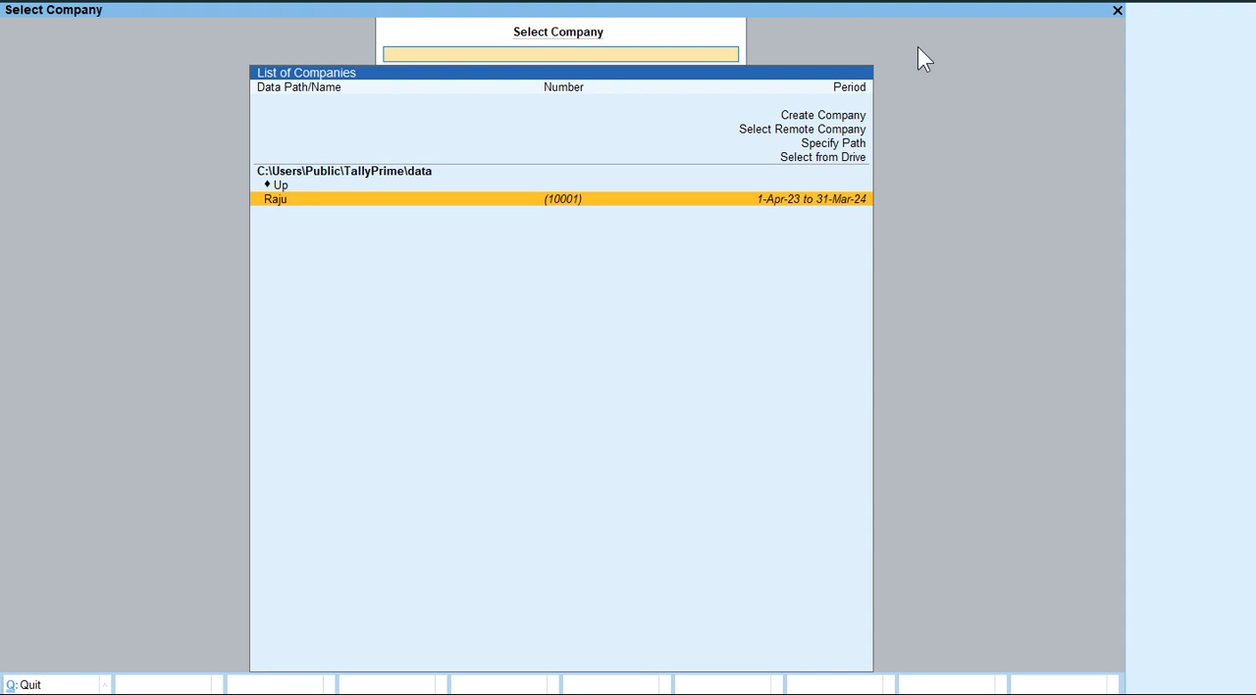
Look through the company selection options and load the company Raju from the TallyPrime data folder.
{"action": "key", "text": "Up"}
{"action": "key", "text": "Up"}
{"action": "key", "text": "Up"}
{"action": "key", "text": "Up"}
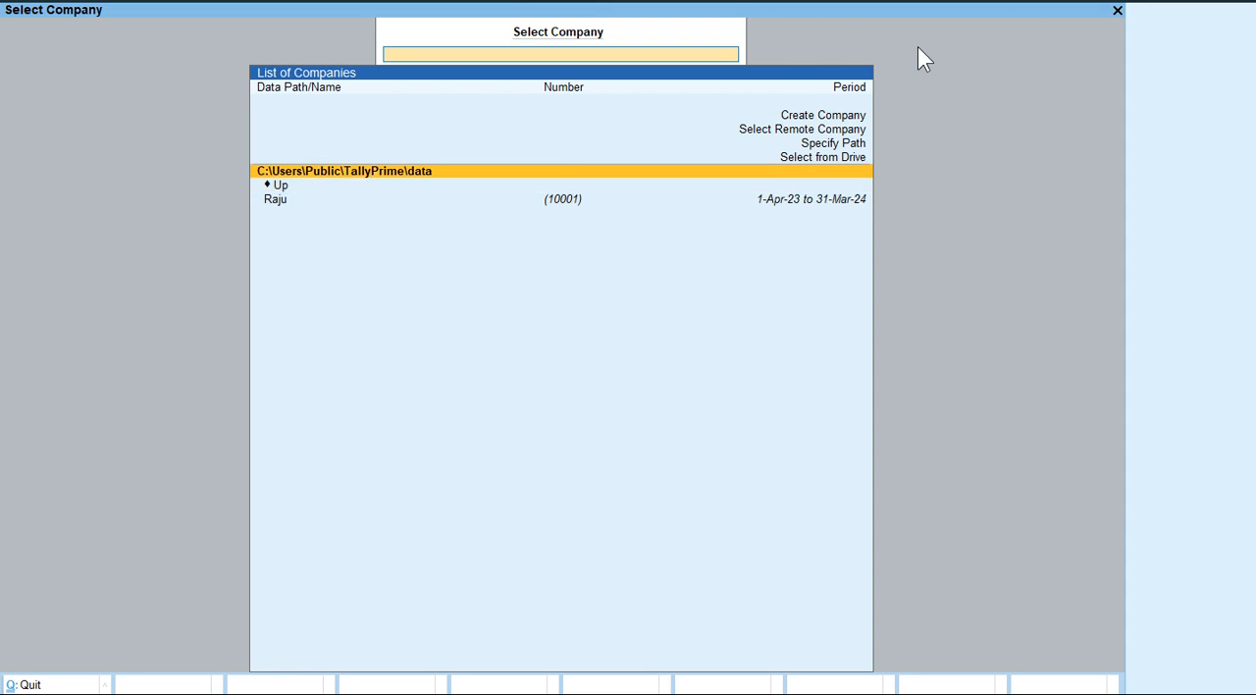
{"action": "key", "text": "Up"}
{"action": "key", "text": "Up"}
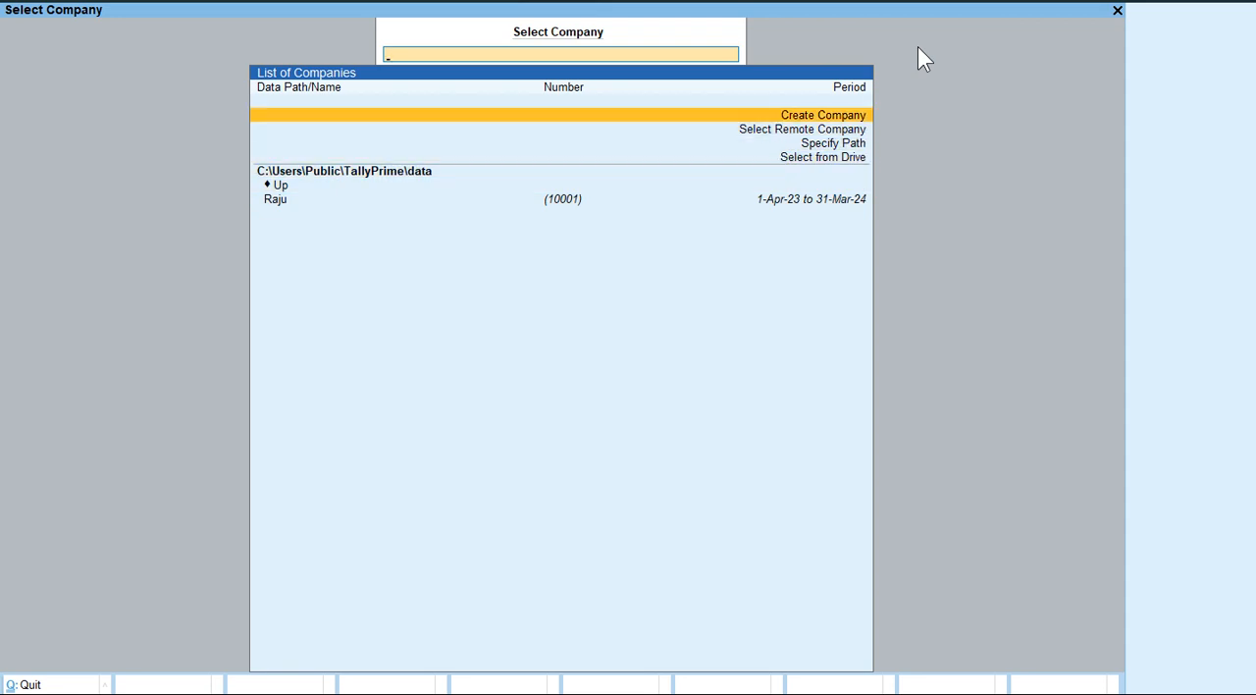
{"action": "key", "text": "Down"}
{"action": "key", "text": "Down"}
{"action": "key", "text": "Down"}
{"action": "key", "text": "Down"}
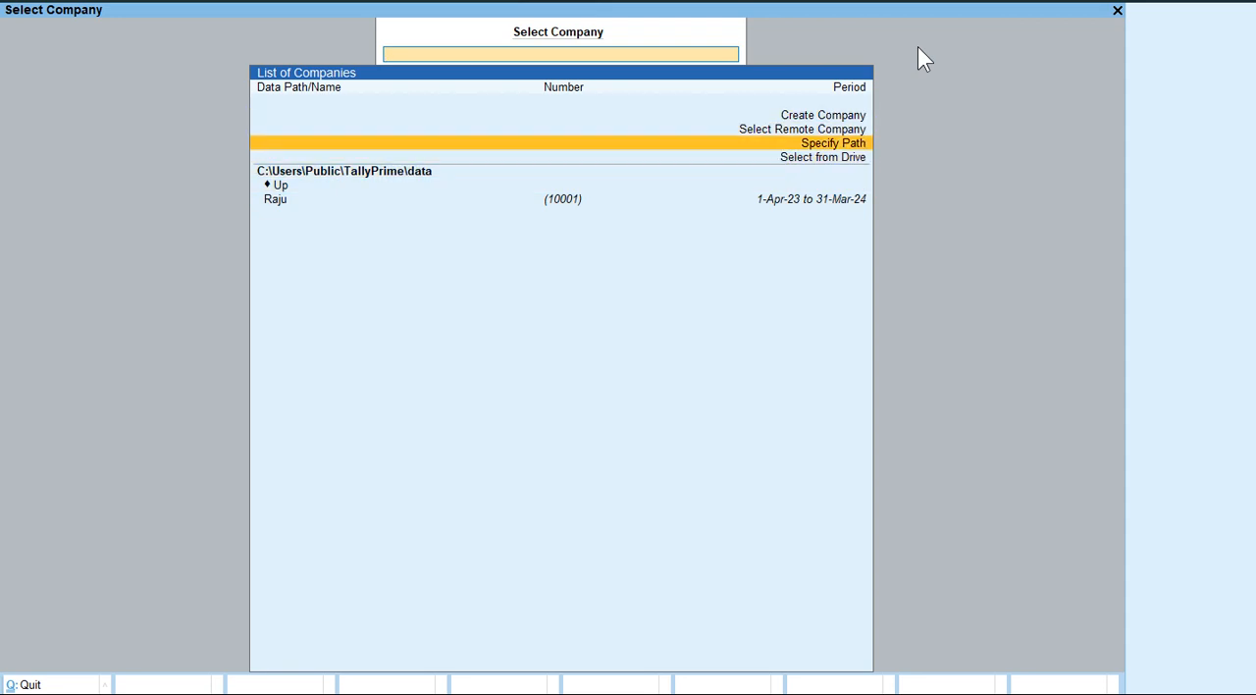
{"action": "key", "text": "Down"}
{"action": "key", "text": "Down"}
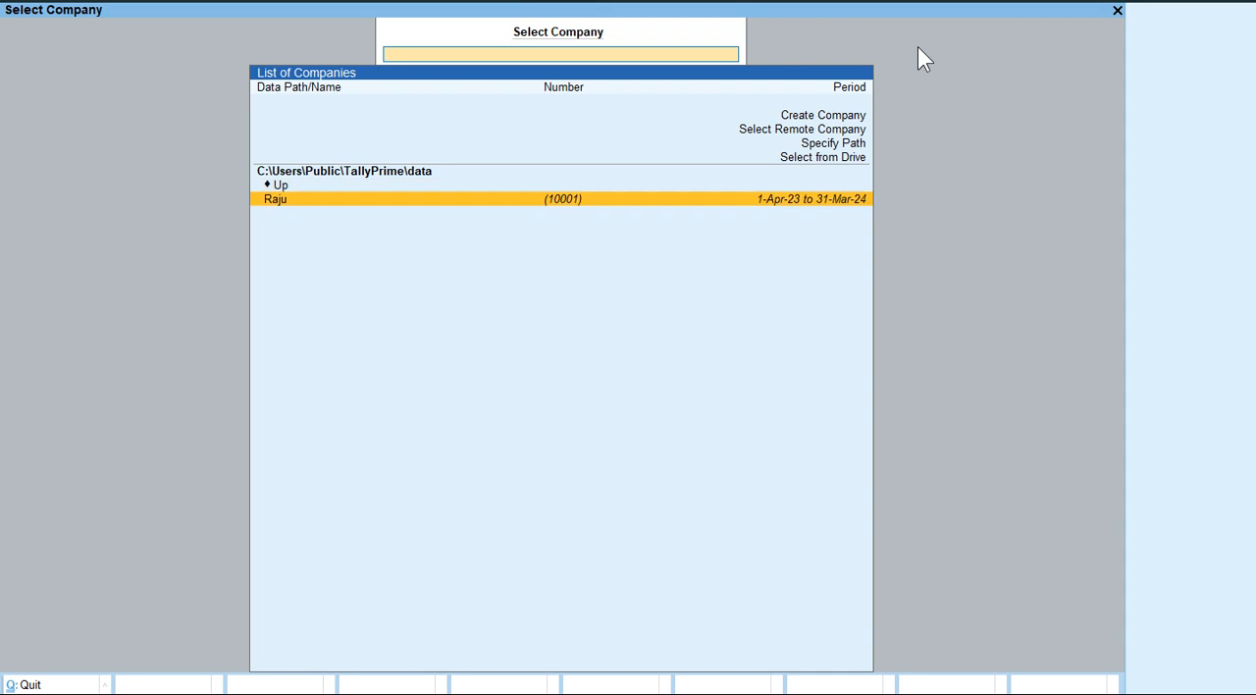
{"action": "key", "text": "Return"}
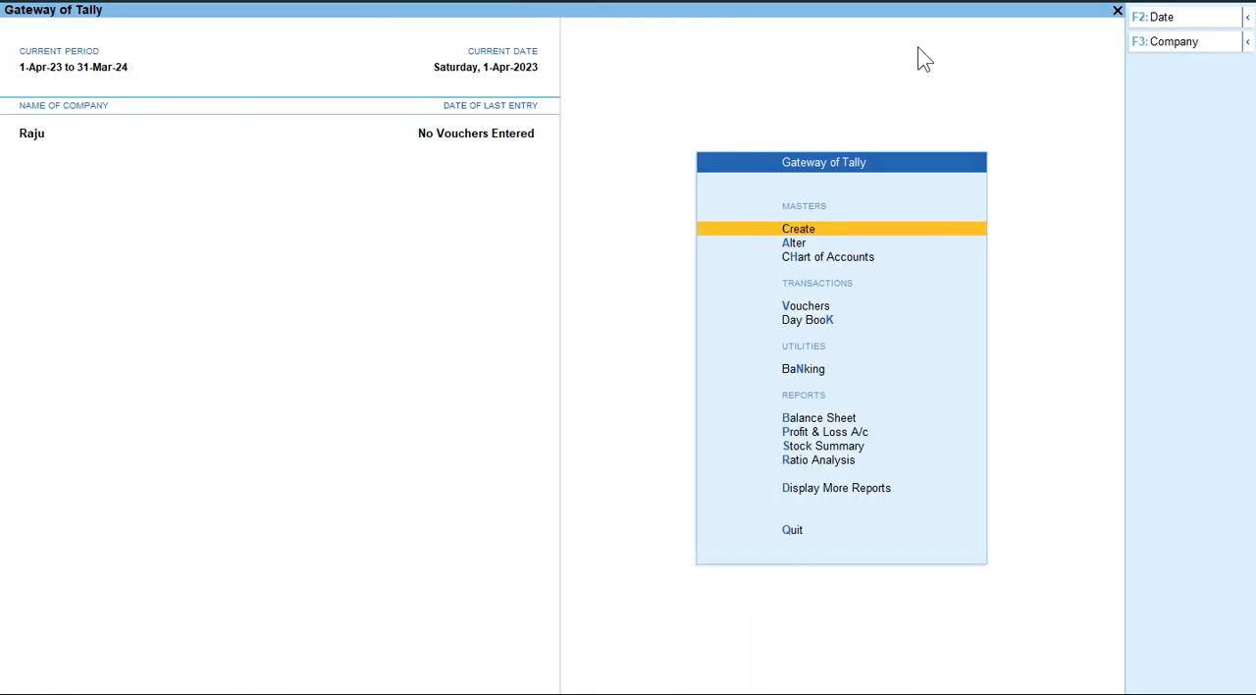